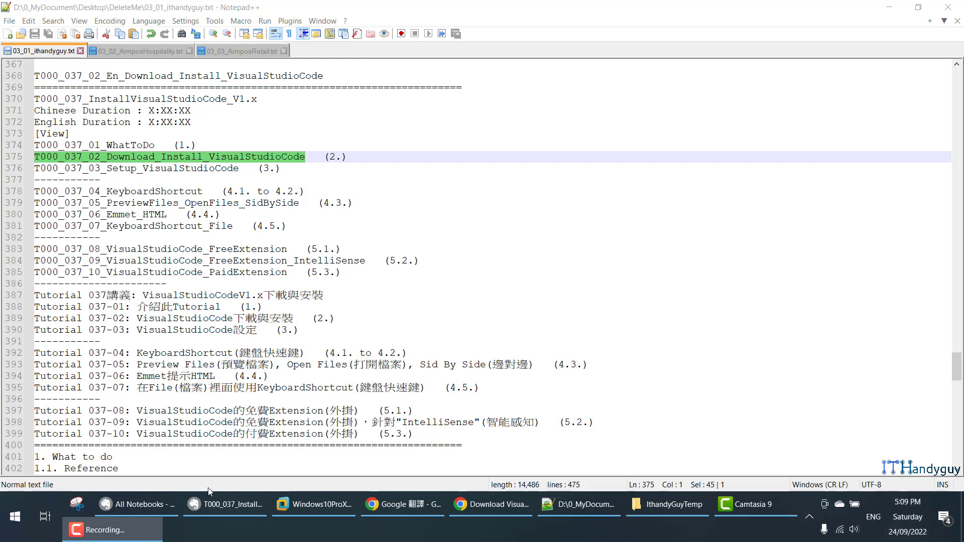
Bring the Evernote installation note forward and scroll to its Download Visual Studio Code section.
{"action": "left_click", "coordinate": [233, 504]}
{"action": "scroll", "coordinate": [236, 257], "scroll_direction": "down", "scroll_amount": 3}
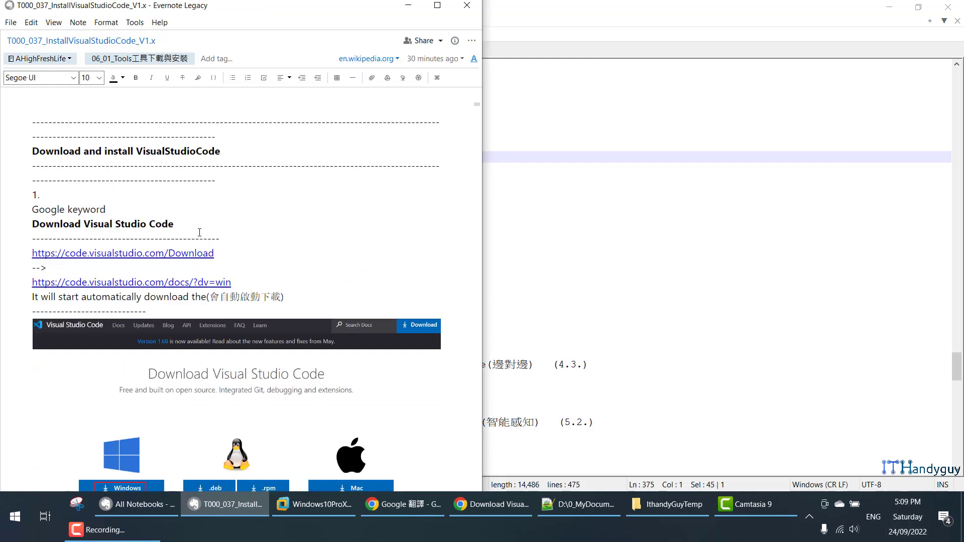
Search 'Download Visual Studio Code' in Chrome and open the first result in a new tab.
{"action": "left_click_drag", "start_coordinate": [199, 232], "coordinate": [16, 221]}
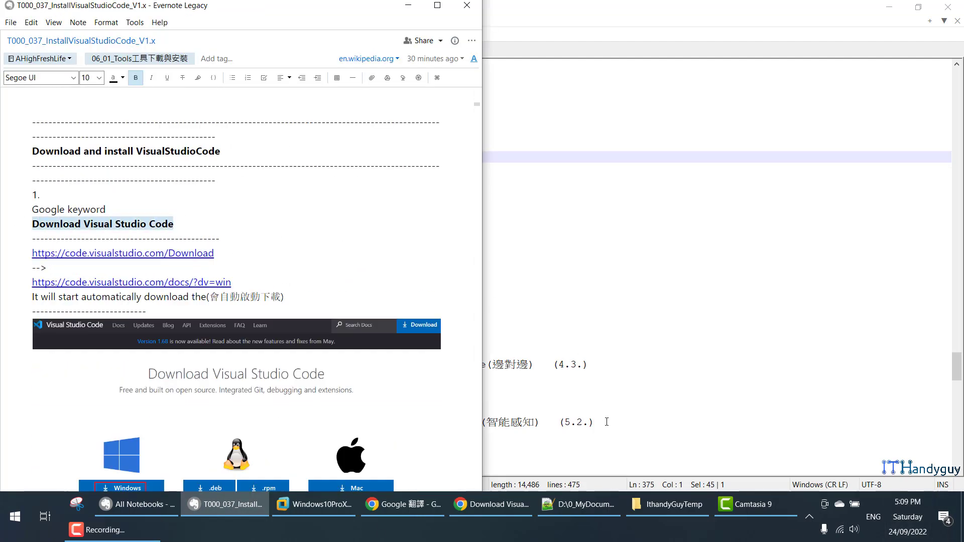
{"action": "left_click", "coordinate": [491, 504]}
{"action": "left_click_drag", "start_coordinate": [563, 102], "coordinate": [380, 102]}
{"action": "middle_click", "coordinate": [512, 212]}
{"action": "left_click", "coordinate": [536, 19]}
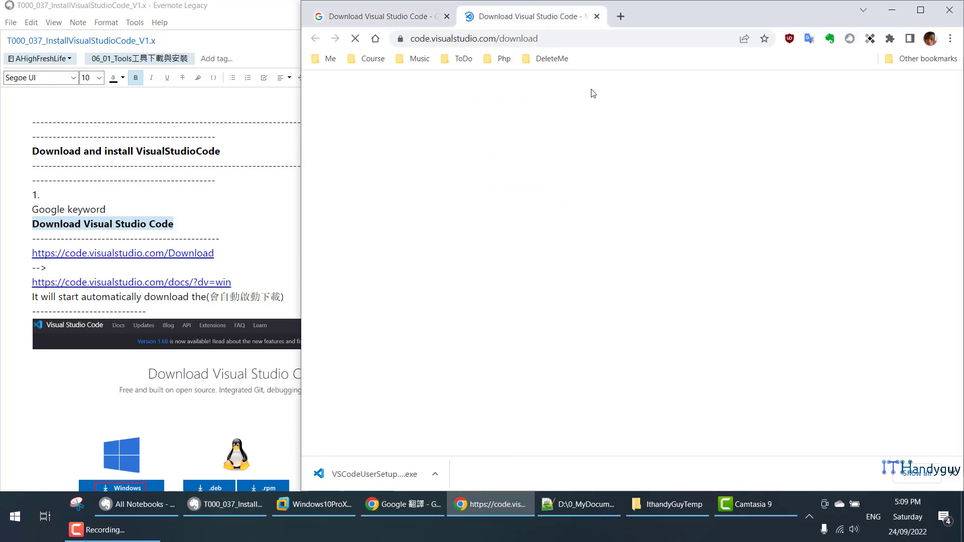
Save the Windows installer VSCodeUserSetup-x64-1.71.2.exe to the Desktop, then minimize Chrome.
{"action": "scroll", "coordinate": [575, 206], "scroll_direction": "down", "scroll_amount": 1}
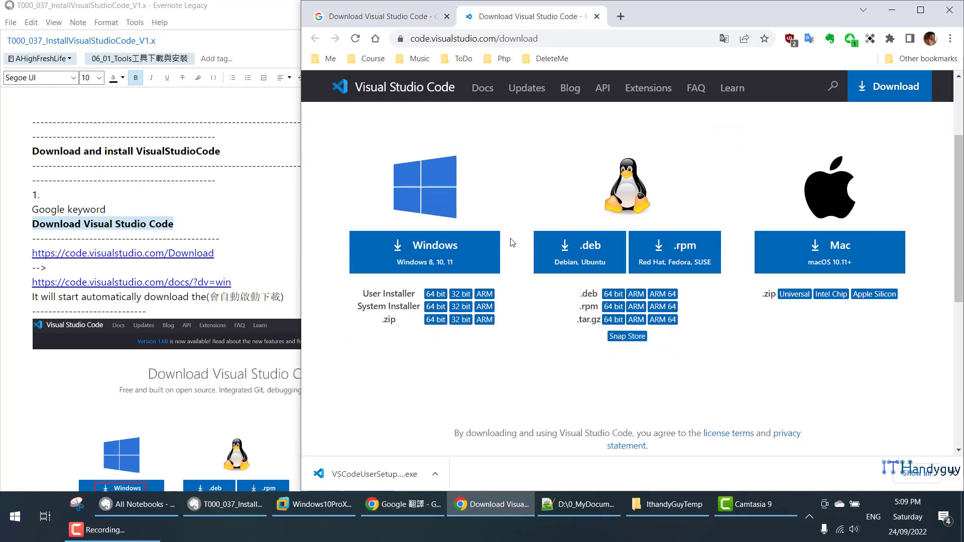
{"action": "left_click", "coordinate": [414, 258]}
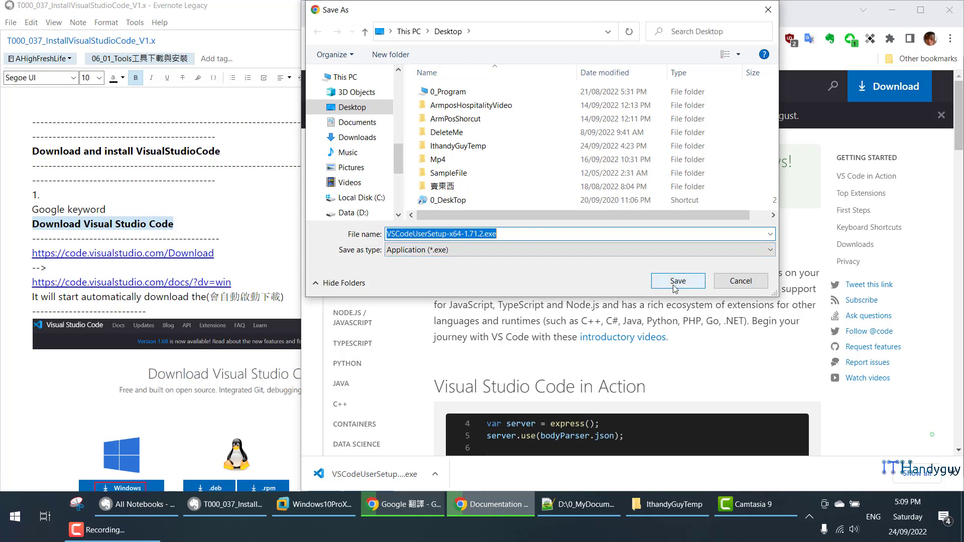
{"action": "left_click", "coordinate": [677, 281]}
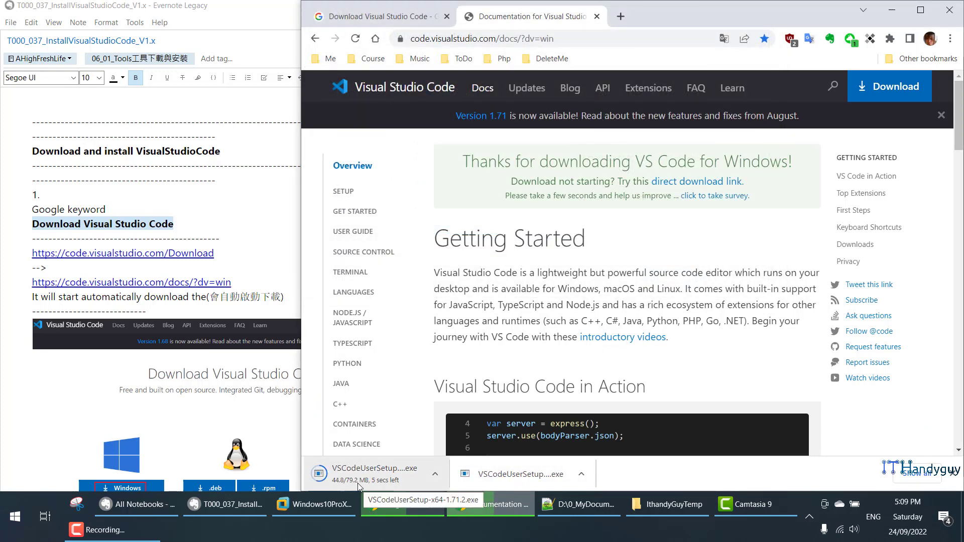
{"action": "left_click", "coordinate": [891, 10]}
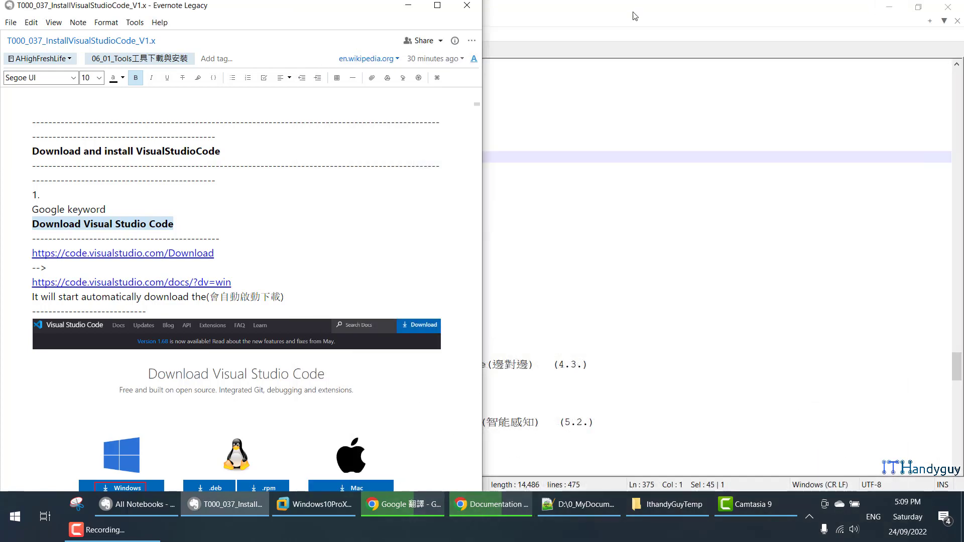
Check the downloaded installer's Details properties, confirming Visual Studio Code file version 1.71.2.0.
{"action": "left_click", "coordinate": [423, 5]}
{"action": "left_click", "coordinate": [888, 8]}
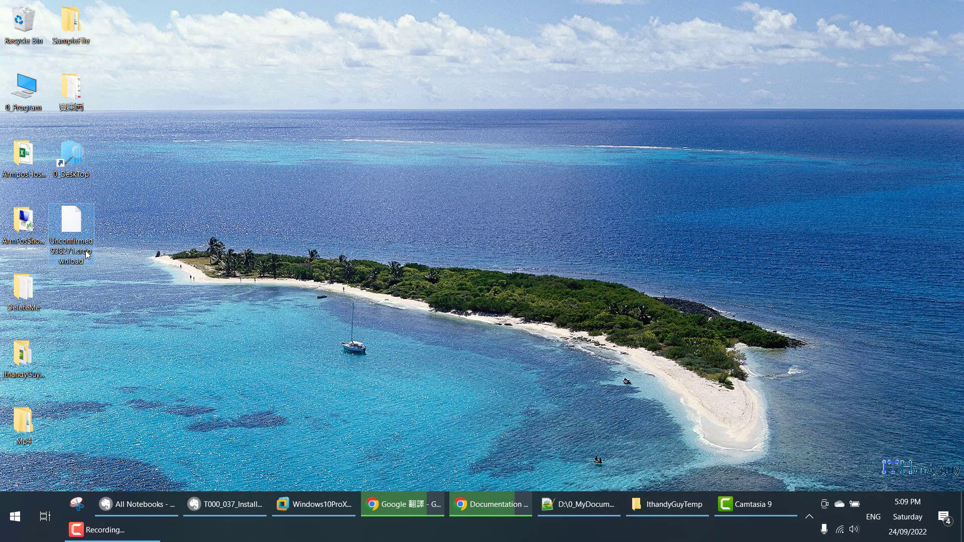
{"action": "mouse_move", "coordinate": [87, 255]}
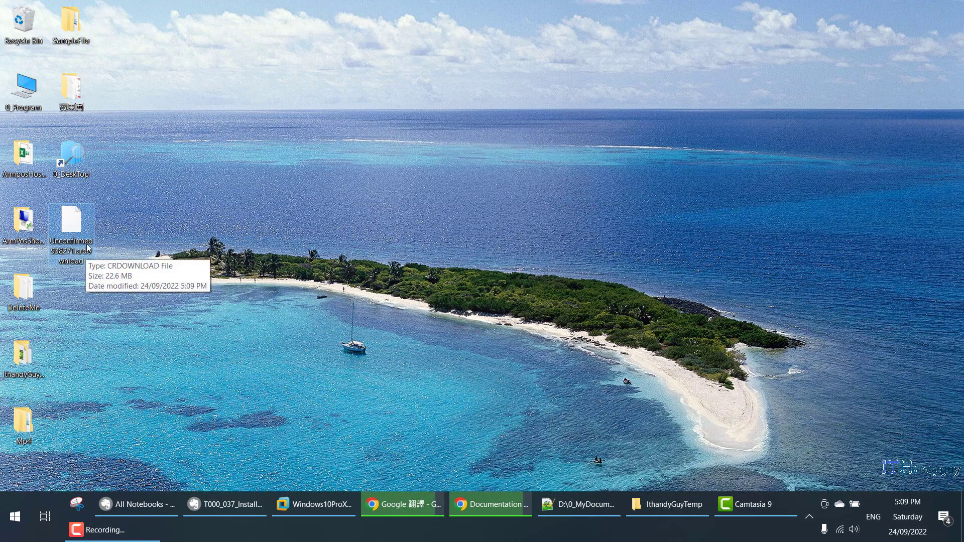
{"action": "left_click", "coordinate": [88, 252]}
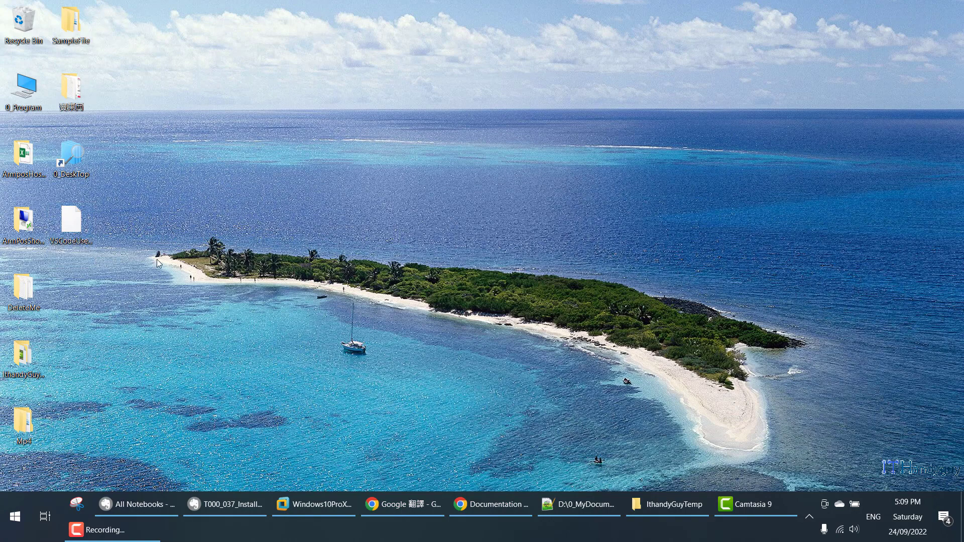
{"action": "left_click", "coordinate": [54, 224]}
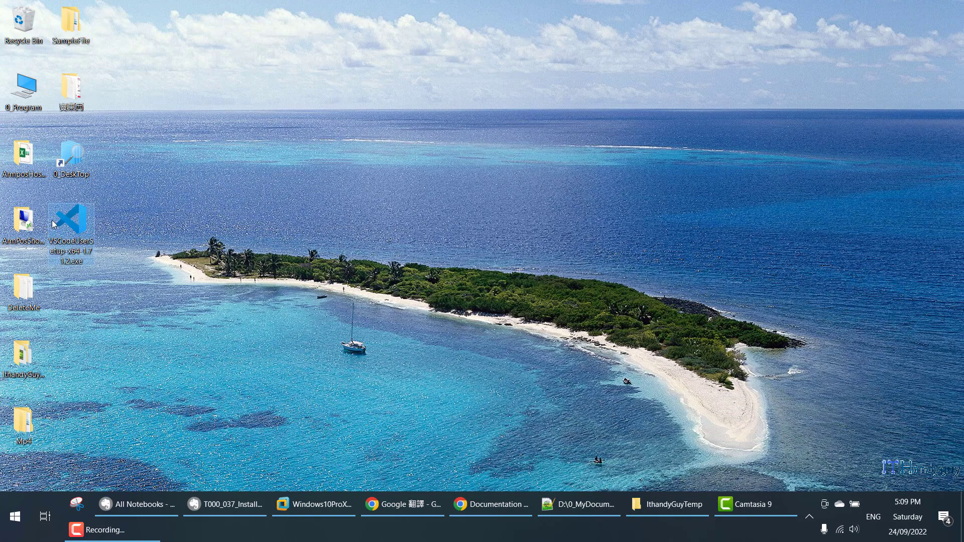
{"action": "key", "text": "alt+Return"}
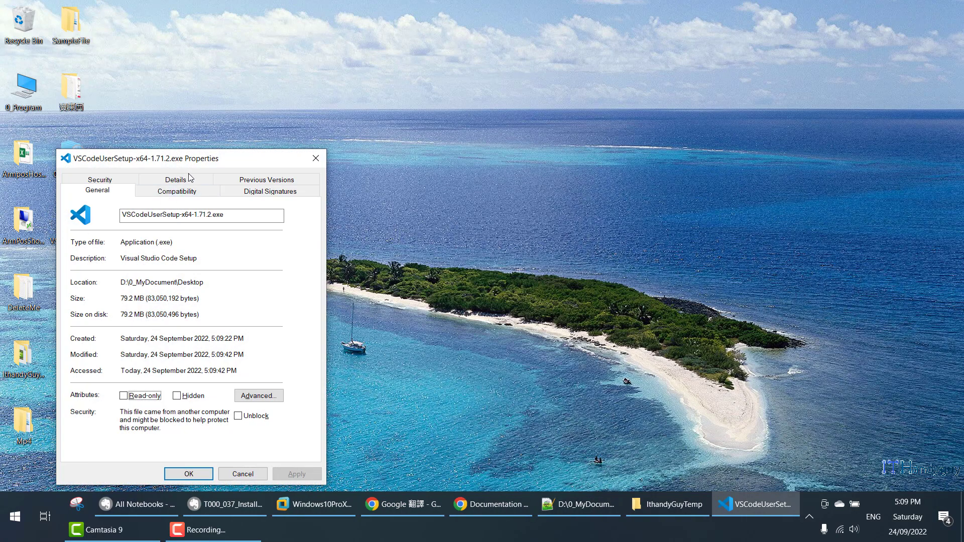
{"action": "left_click", "coordinate": [190, 179]}
{"action": "left_click", "coordinate": [139, 259]}
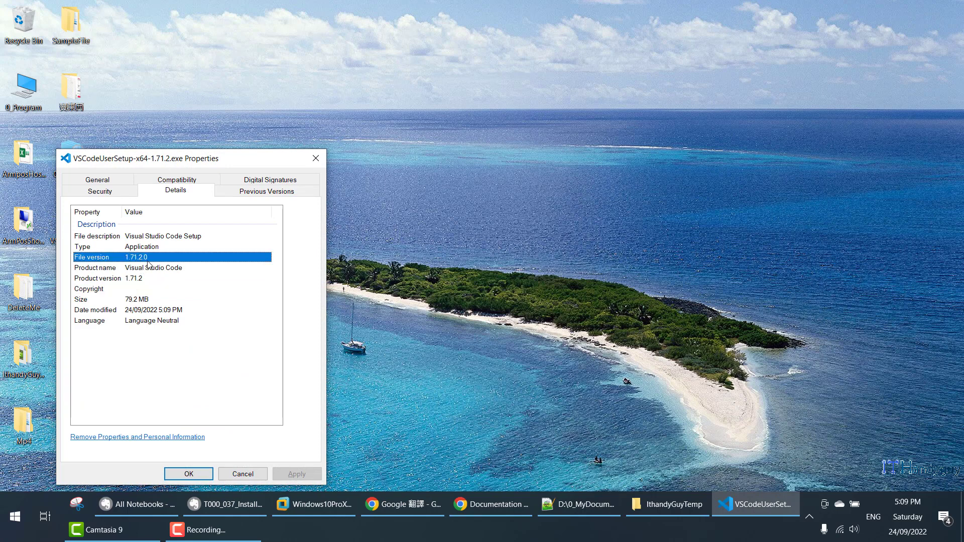
Close the installer's Properties and bring the VM and the installation note forward.
{"action": "left_click", "coordinate": [315, 158]}
{"action": "left_click", "coordinate": [301, 504]}
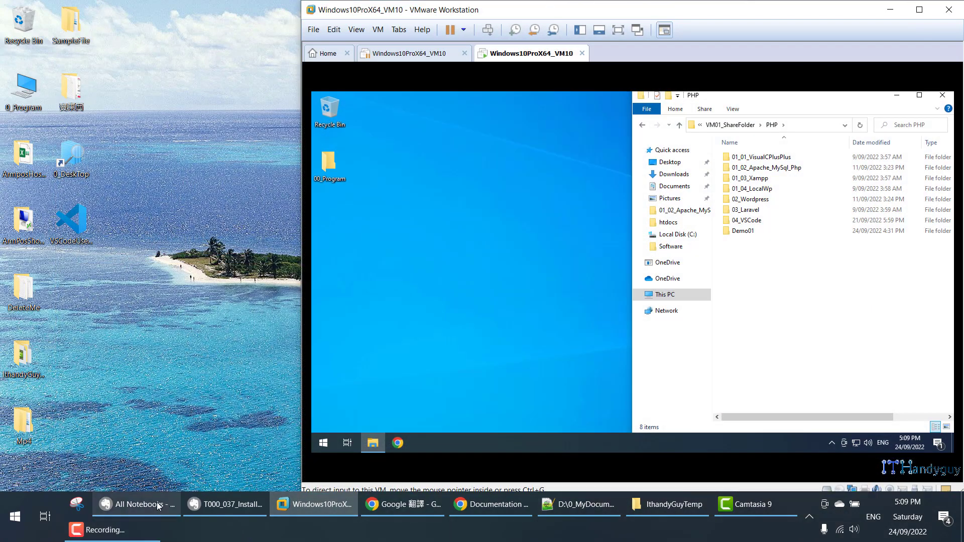
{"action": "left_click", "coordinate": [211, 504]}
{"action": "scroll", "coordinate": [210, 309], "scroll_direction": "down", "scroll_amount": 8}
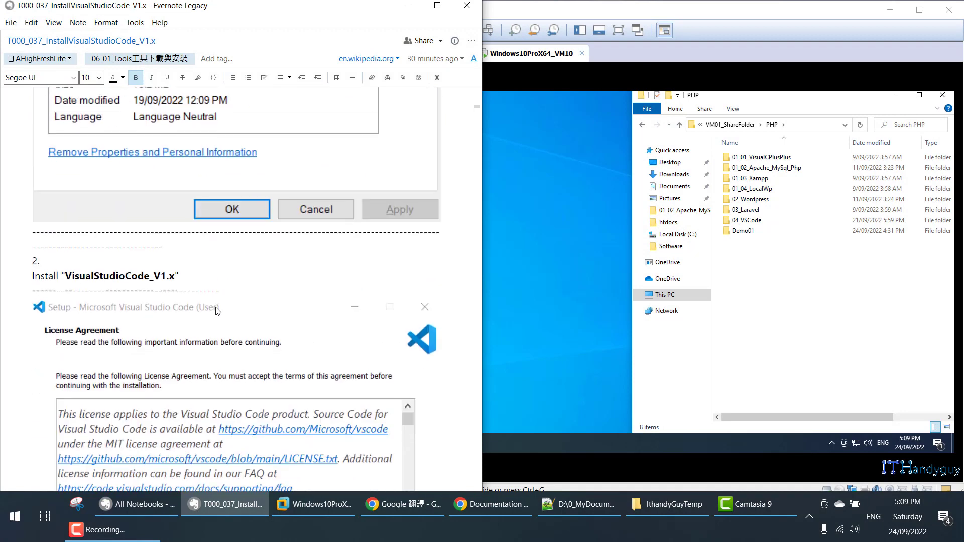
Launch 09_VSCodeX64V1.72.0.exe from the VM's PHP\04_VSCode folder.
{"action": "double_click", "coordinate": [768, 220]}
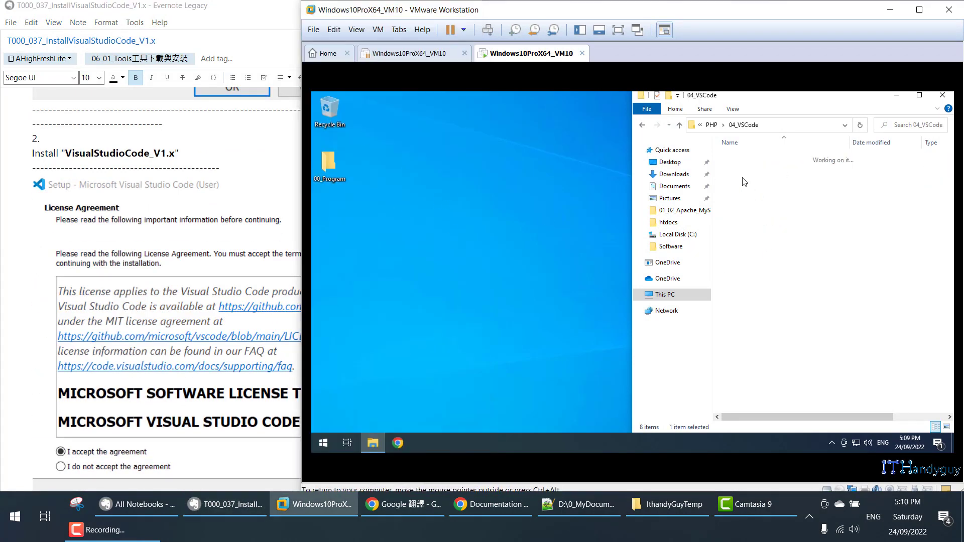
{"action": "left_click", "coordinate": [679, 125]}
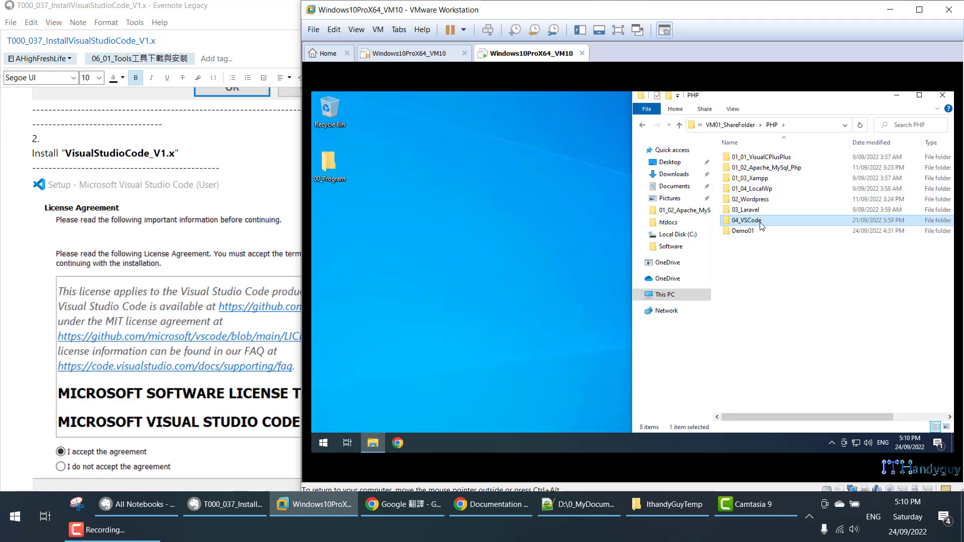
{"action": "double_click", "coordinate": [769, 220]}
{"action": "left_click", "coordinate": [762, 159]}
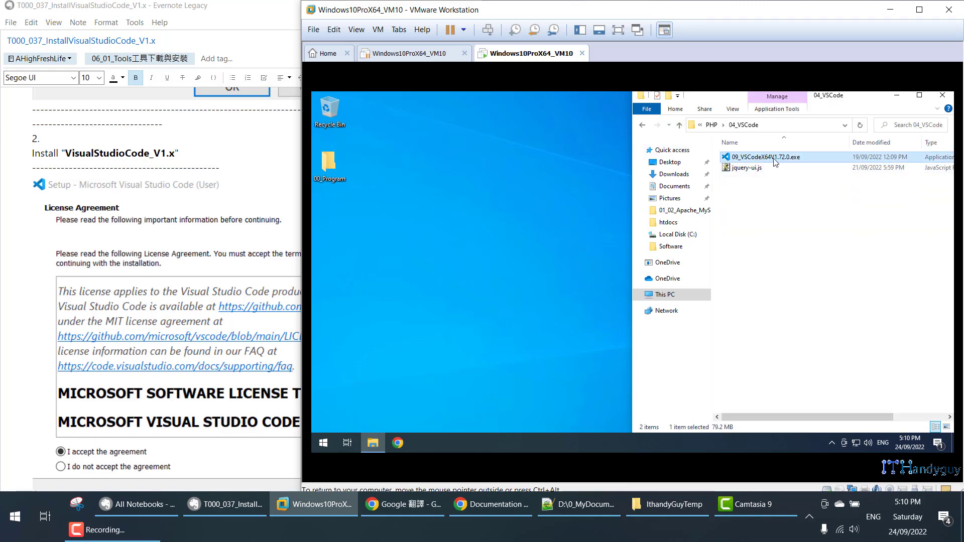
{"action": "double_click", "coordinate": [775, 159]}
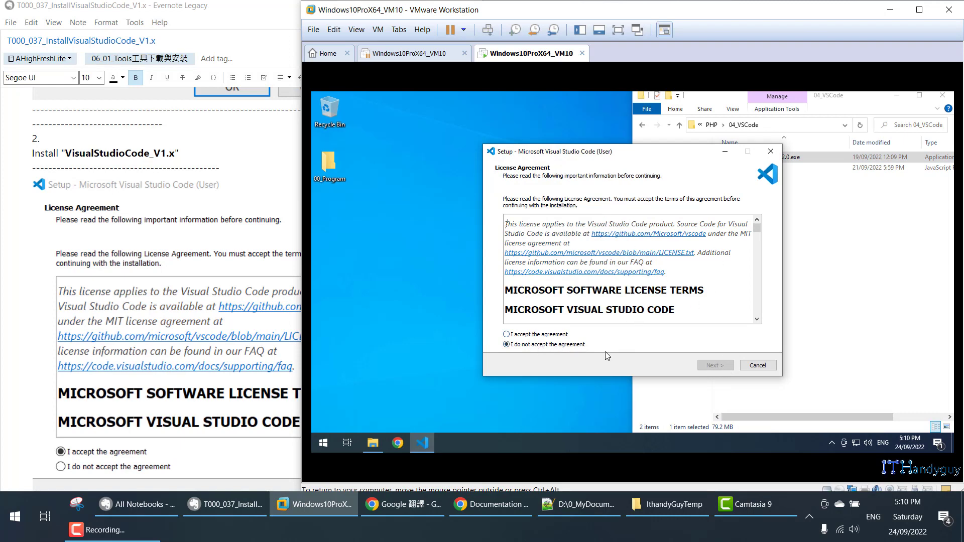
Accept the VS Code licence agreement and review the default AppData\Local\Programs install path.
{"action": "left_click", "coordinate": [537, 334]}
{"action": "left_click", "coordinate": [715, 365]}
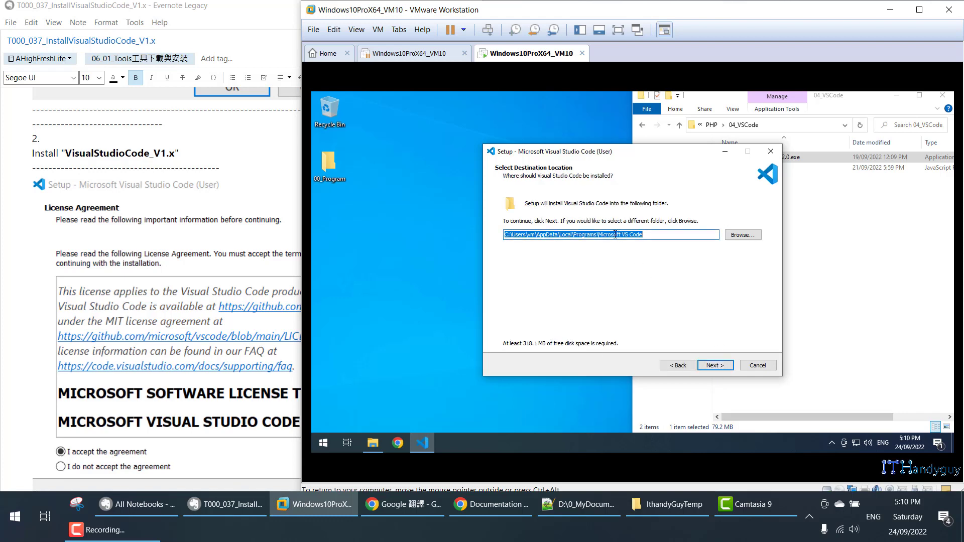
{"action": "left_click", "coordinate": [541, 236]}
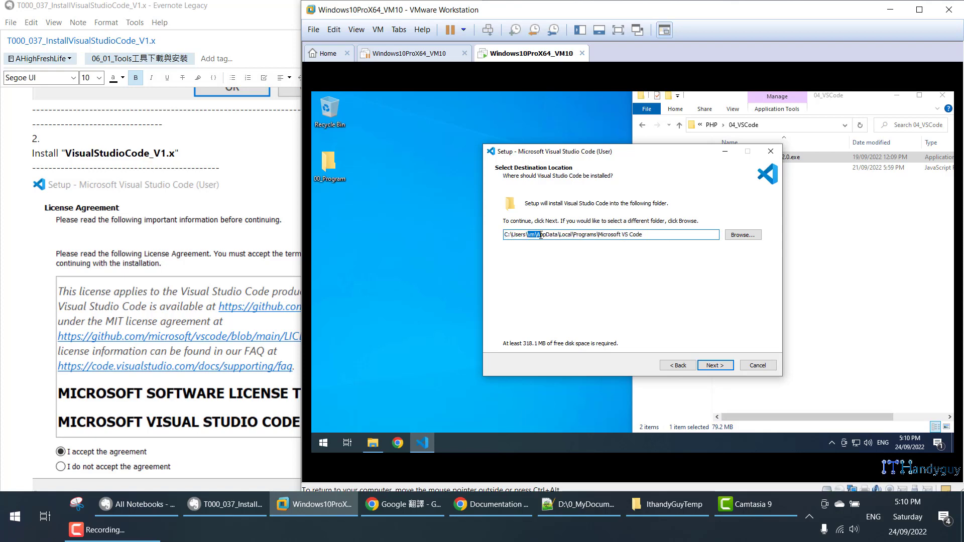
Lock the VM's Windows session from the Start menu and sign back in.
{"action": "left_click", "coordinate": [322, 443]}
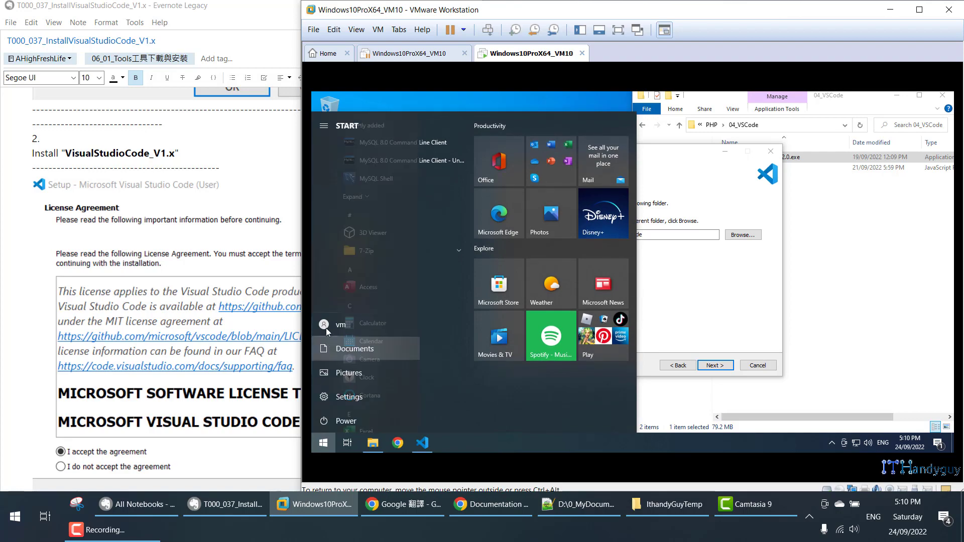
{"action": "left_click", "coordinate": [348, 327]}
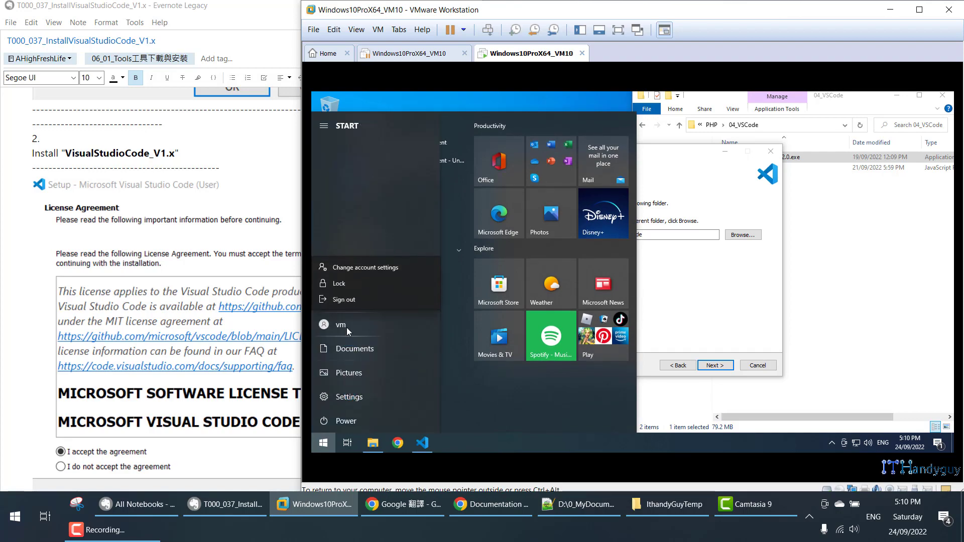
{"action": "left_click", "coordinate": [341, 284]}
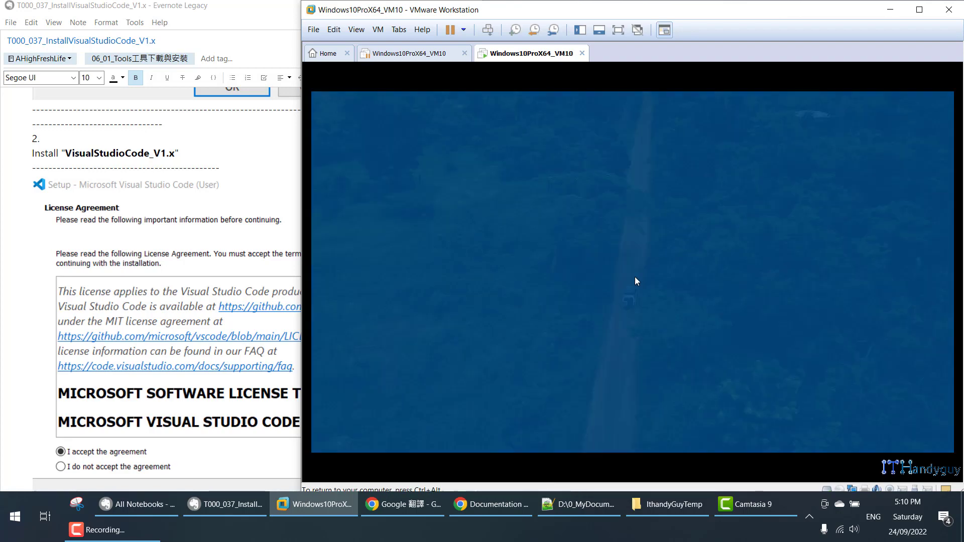
{"action": "left_click", "coordinate": [582, 271]}
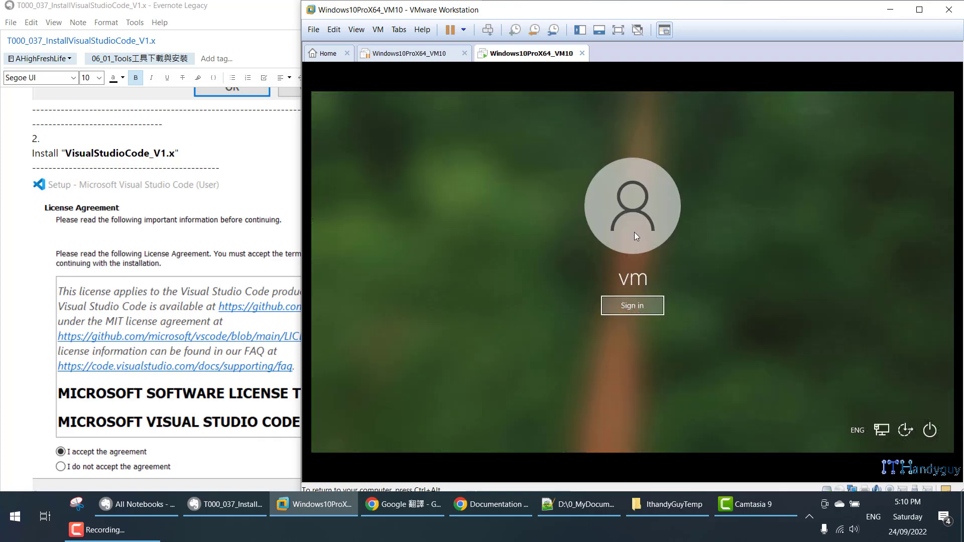
{"action": "left_click", "coordinate": [634, 305]}
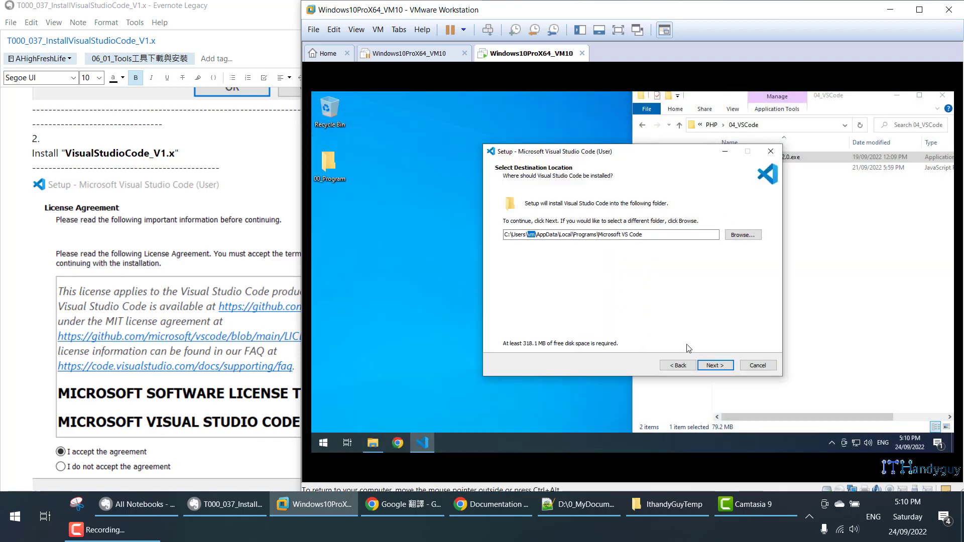
Keep the default install folder and Start Menu folder name in VS Code setup.
{"action": "left_click", "coordinate": [714, 366]}
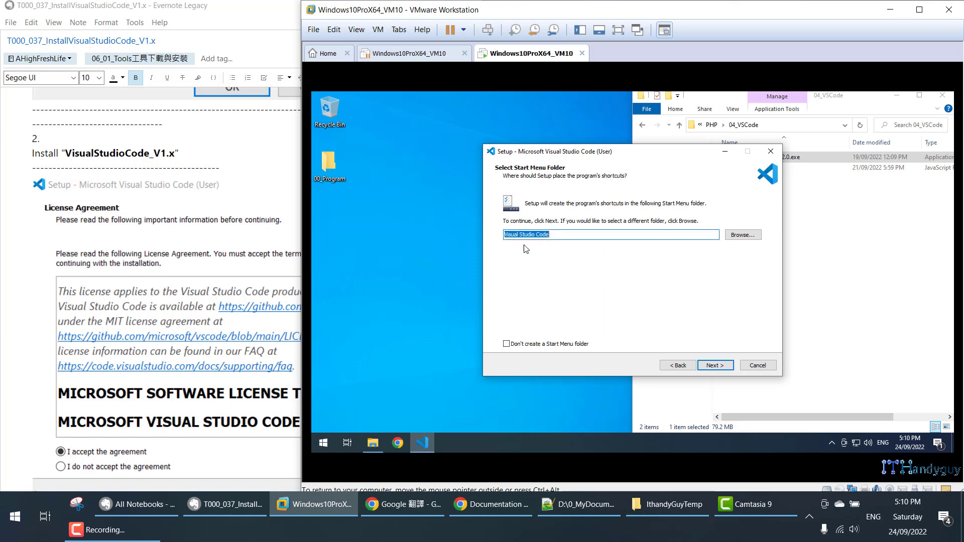
{"action": "left_click_drag", "start_coordinate": [607, 235], "coordinate": [503, 232]}
{"action": "left_click", "coordinate": [714, 365]}
Tick 'Create a desktop icon' on the Select Additional Tasks page.
{"action": "scroll", "coordinate": [165, 348], "scroll_direction": "down", "scroll_amount": 5}
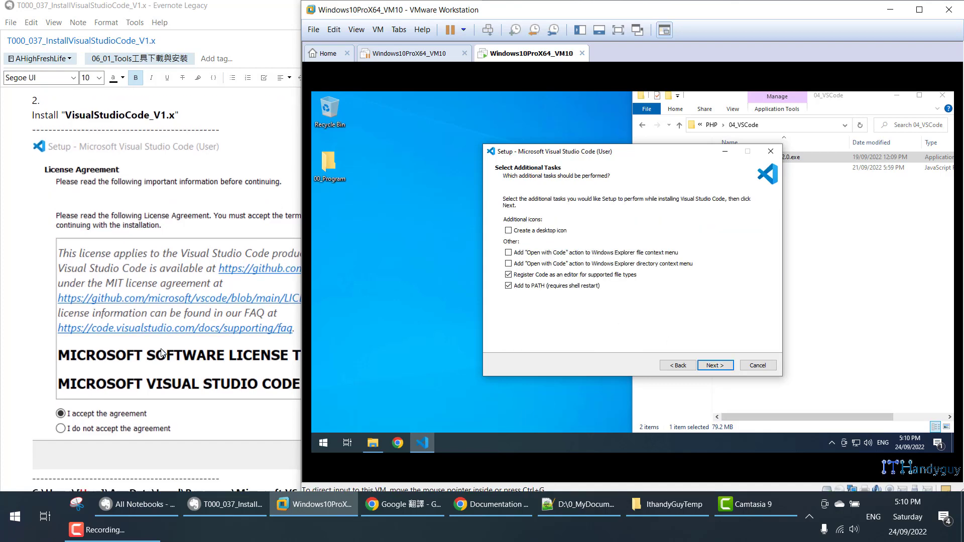
{"action": "scroll", "coordinate": [166, 348], "scroll_direction": "down", "scroll_amount": 5}
{"action": "left_click", "coordinate": [514, 232]}
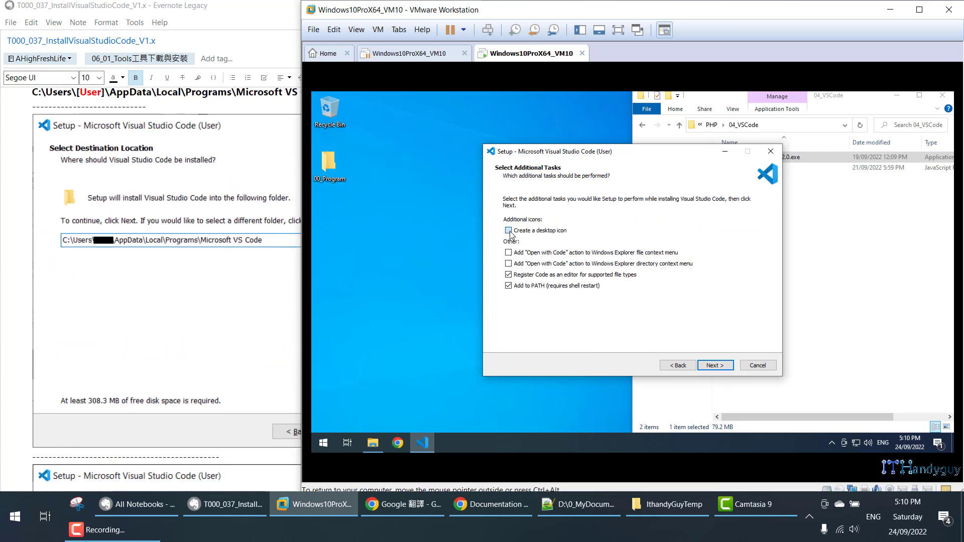
{"action": "scroll", "coordinate": [193, 299], "scroll_direction": "down", "scroll_amount": 4}
{"action": "scroll", "coordinate": [193, 299], "scroll_direction": "down", "scroll_amount": 15}
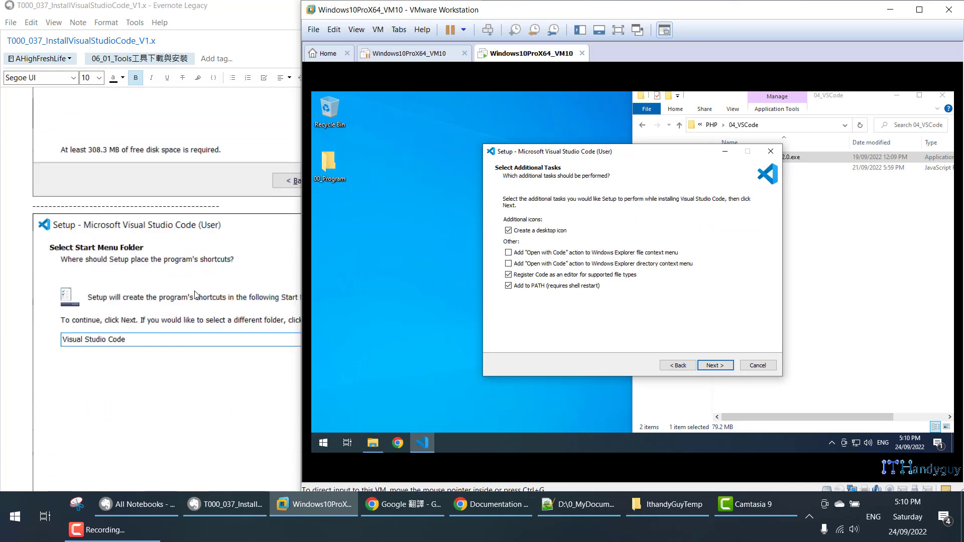
{"action": "scroll", "coordinate": [196, 296], "scroll_direction": "down", "scroll_amount": 2}
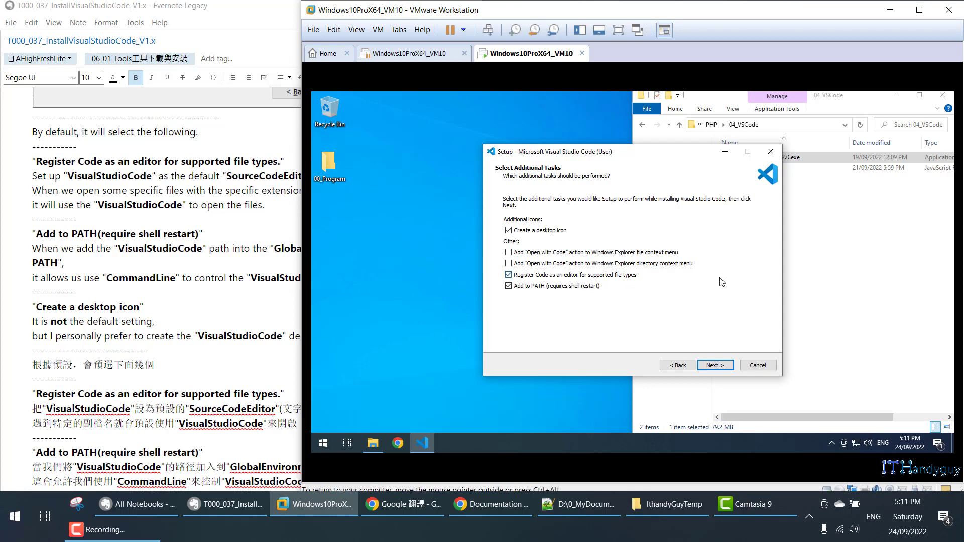
Read the note's explanations of registering VS Code as editor and adding it to PATH.
{"action": "left_click", "coordinate": [110, 233]}
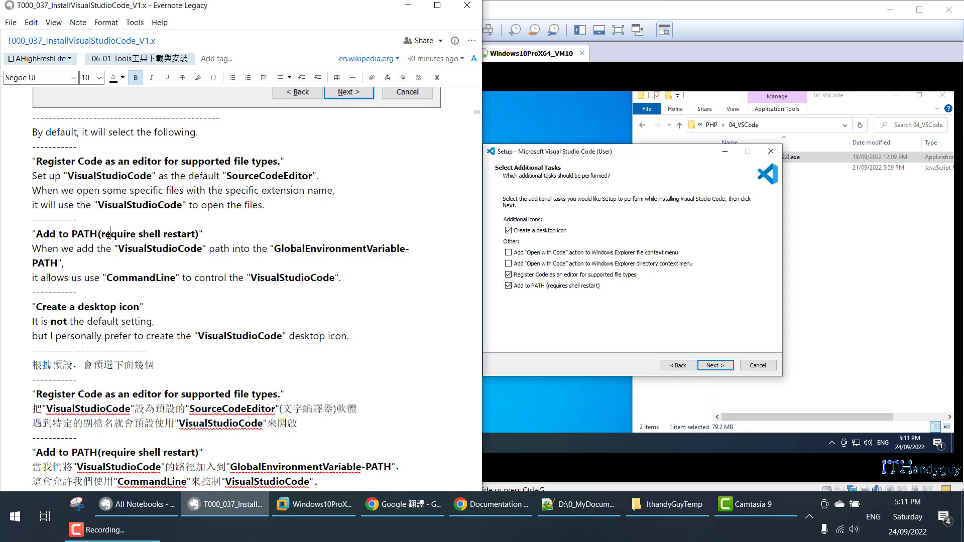
{"action": "left_click_drag", "start_coordinate": [34, 173], "coordinate": [325, 181]}
{"action": "left_click_drag", "start_coordinate": [31, 191], "coordinate": [344, 190]}
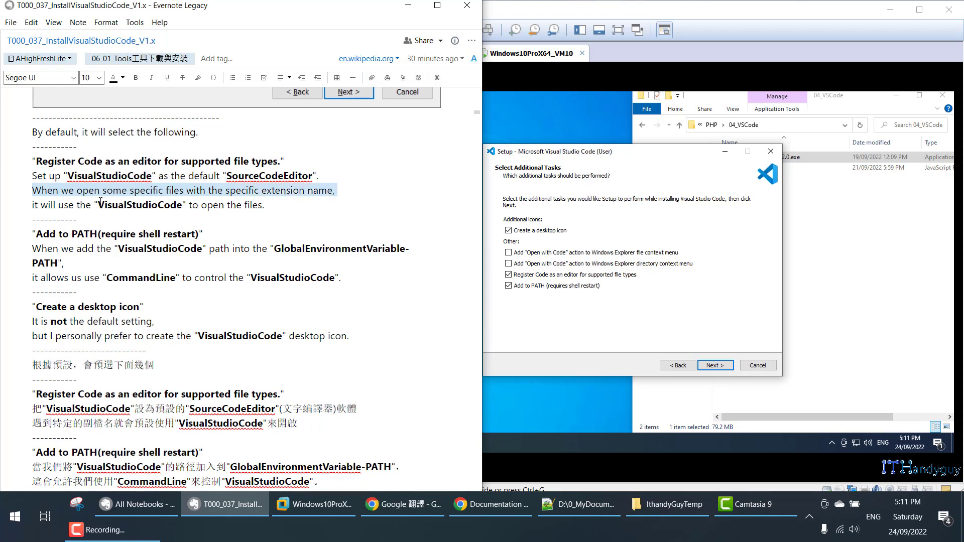
{"action": "left_click_drag", "start_coordinate": [98, 206], "coordinate": [268, 208]}
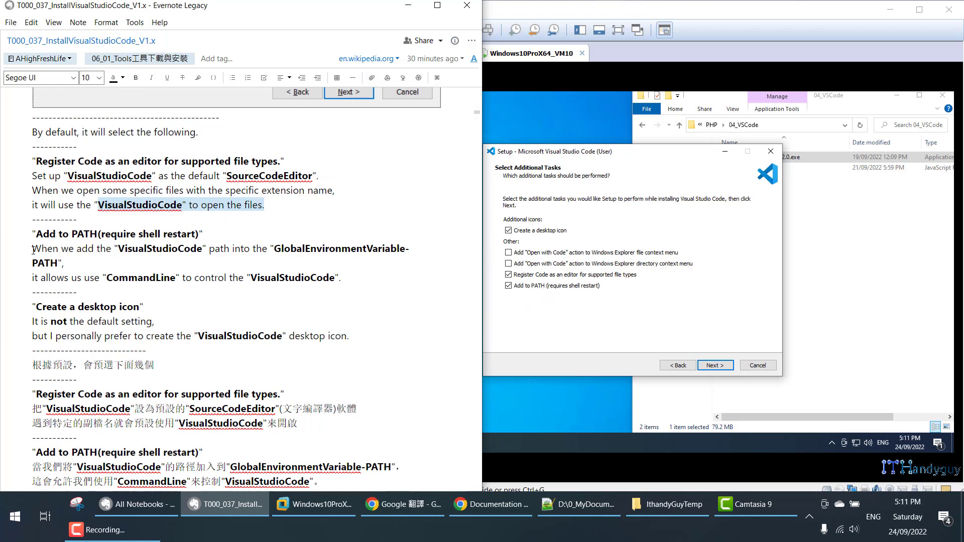
{"action": "left_click_drag", "start_coordinate": [33, 249], "coordinate": [411, 260]}
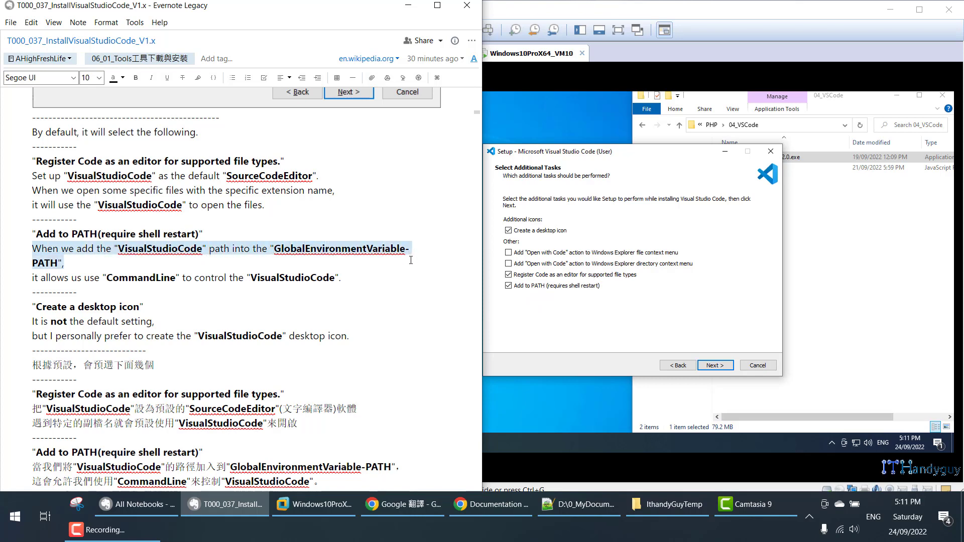
{"action": "left_click_drag", "start_coordinate": [34, 278], "coordinate": [341, 276]}
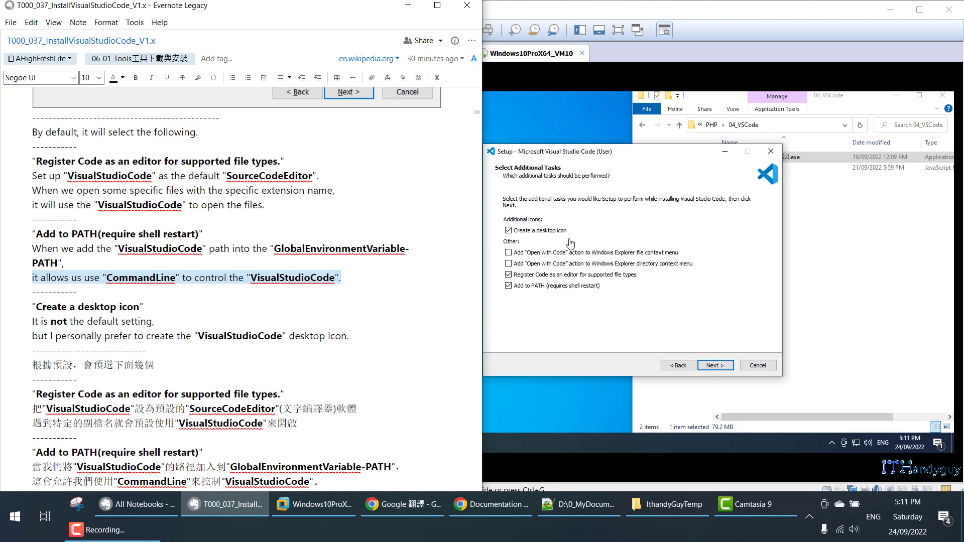
Advance VS Code setup to Ready to Install and start the installation.
{"action": "left_click", "coordinate": [704, 357]}
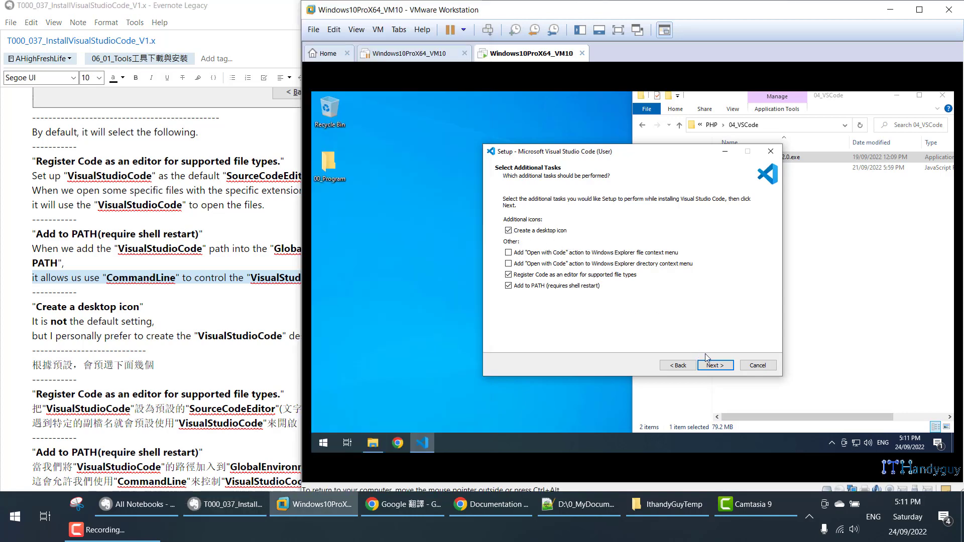
{"action": "left_click", "coordinate": [716, 366]}
{"action": "left_click", "coordinate": [718, 366]}
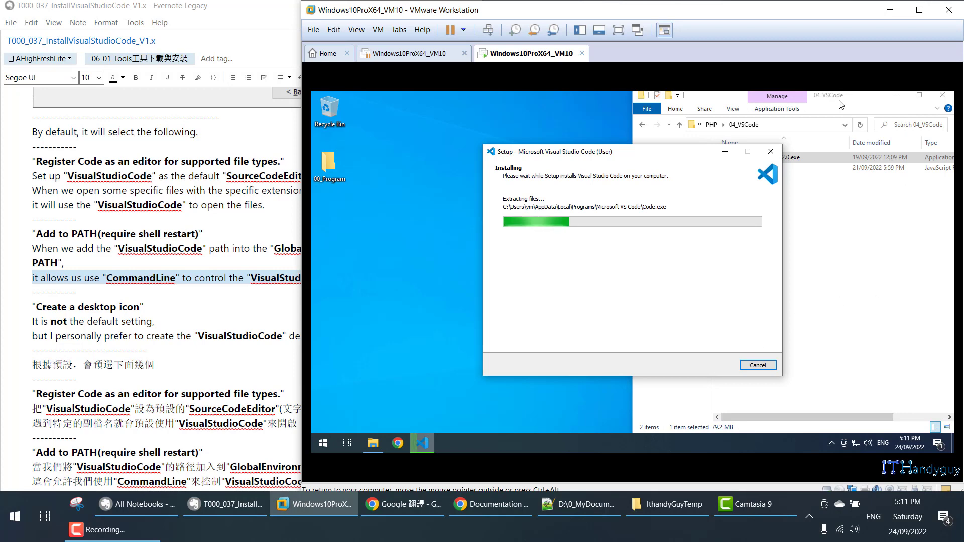
Open This PC's system properties from File Explorer in the VM.
{"action": "left_click", "coordinate": [855, 105]}
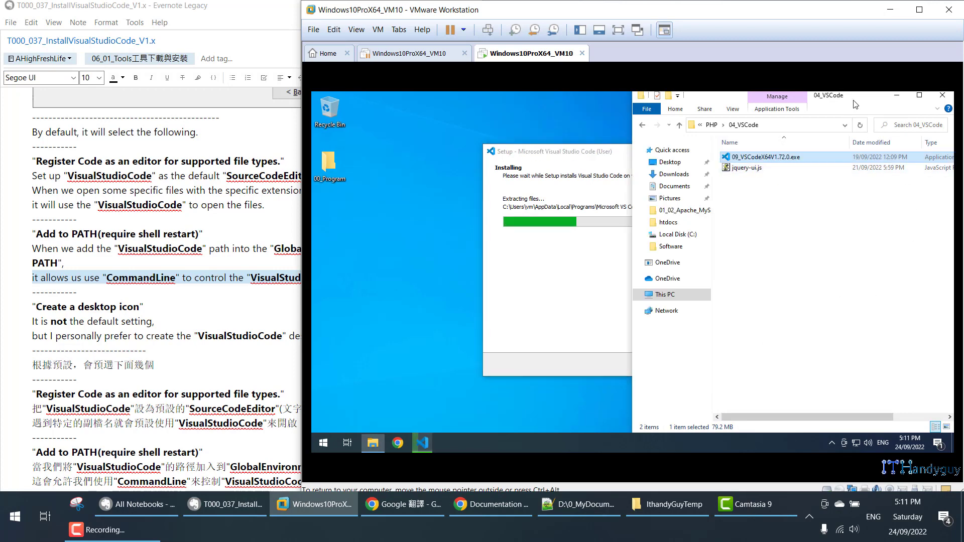
{"action": "right_click", "coordinate": [661, 297]}
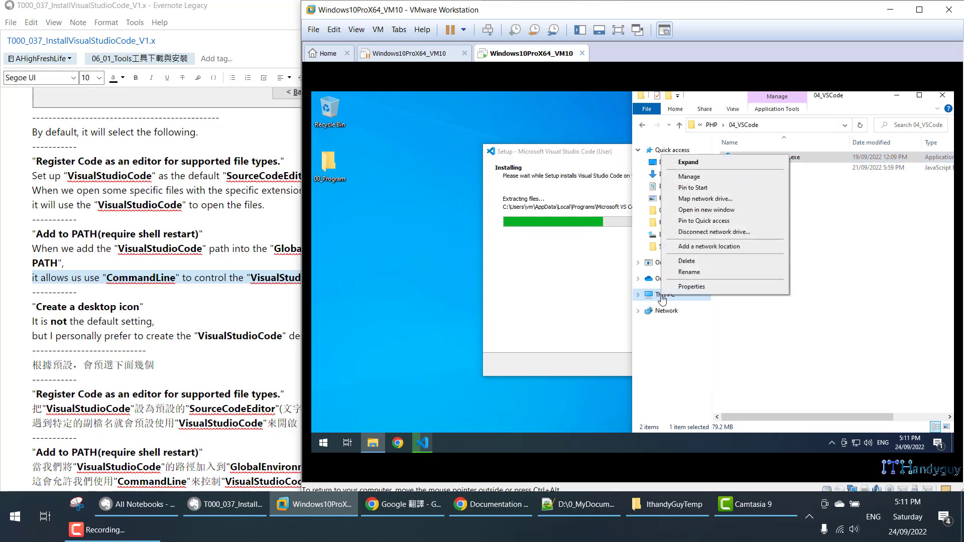
{"action": "left_click", "coordinate": [685, 290]}
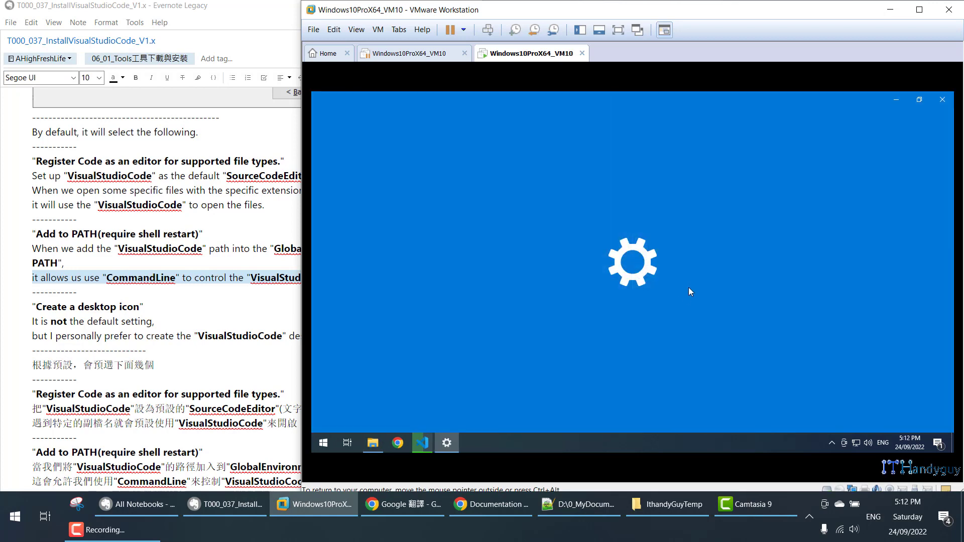
Open Advanced system settings > Environment Variables and select the user Path variable.
{"action": "scroll", "coordinate": [198, 307], "scroll_direction": "down", "scroll_amount": 15}
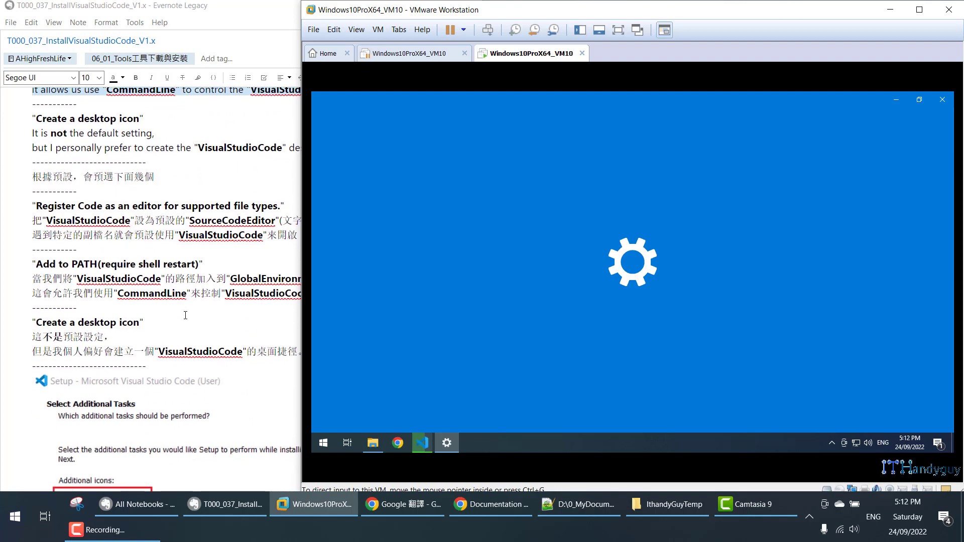
{"action": "scroll", "coordinate": [200, 307], "scroll_direction": "down", "scroll_amount": 4}
{"action": "scroll", "coordinate": [200, 307], "scroll_direction": "up", "scroll_amount": 8}
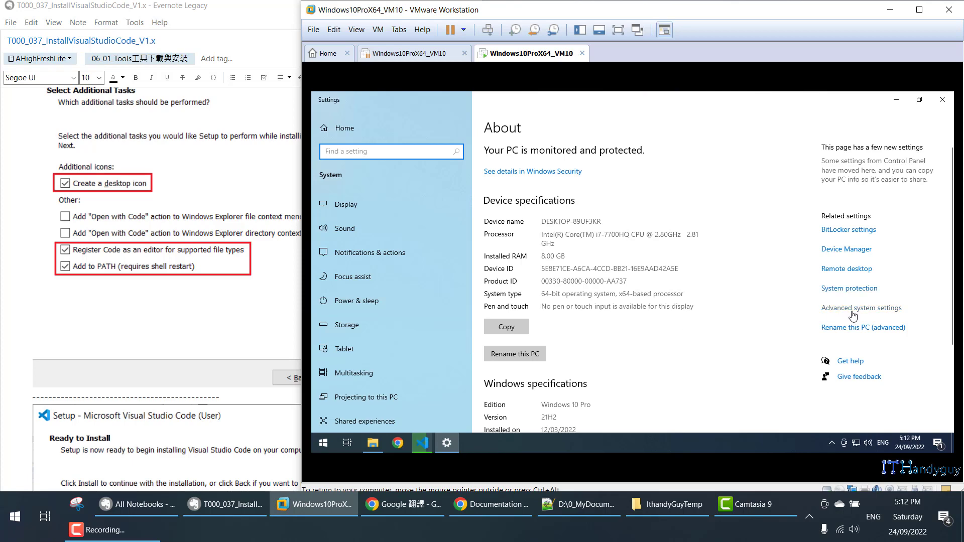
{"action": "left_click", "coordinate": [852, 314]}
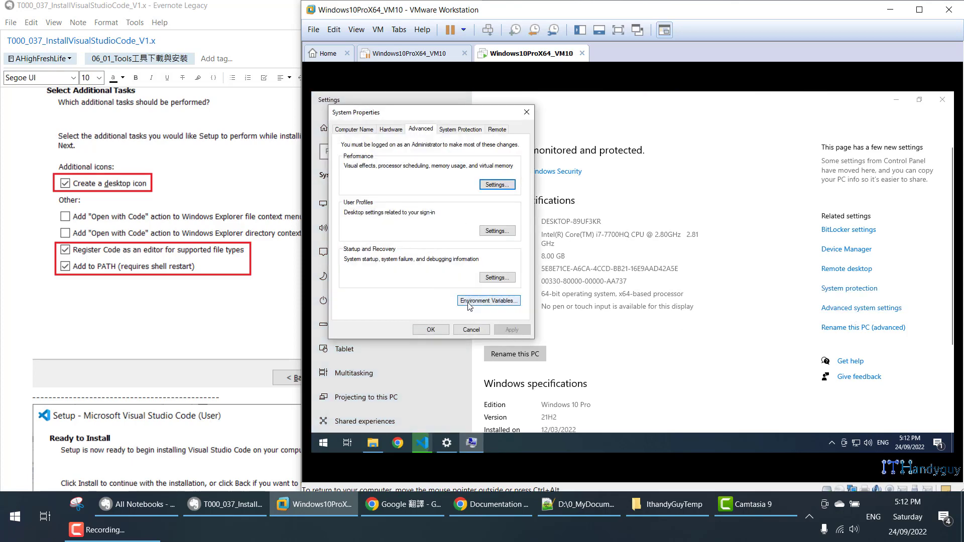
{"action": "left_click", "coordinate": [474, 303]}
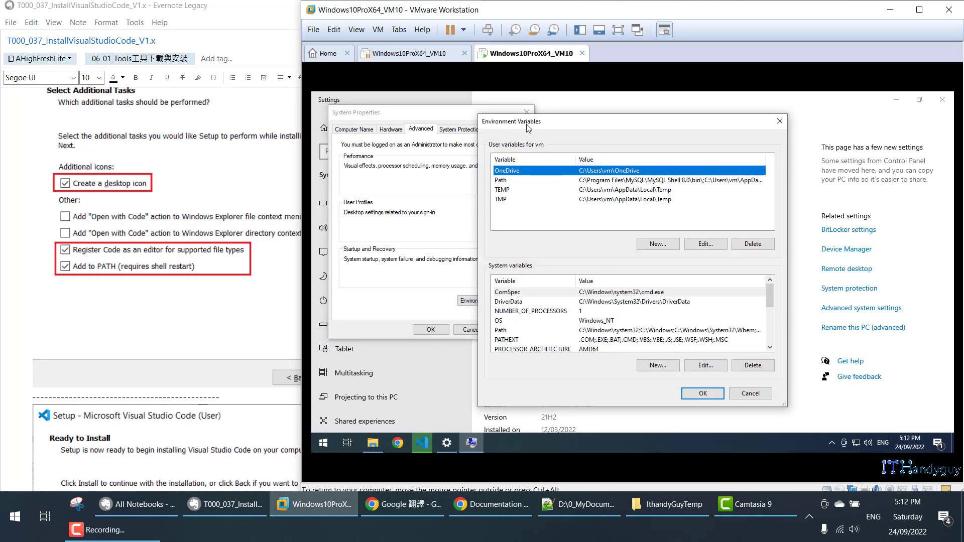
{"action": "left_click", "coordinate": [518, 182]}
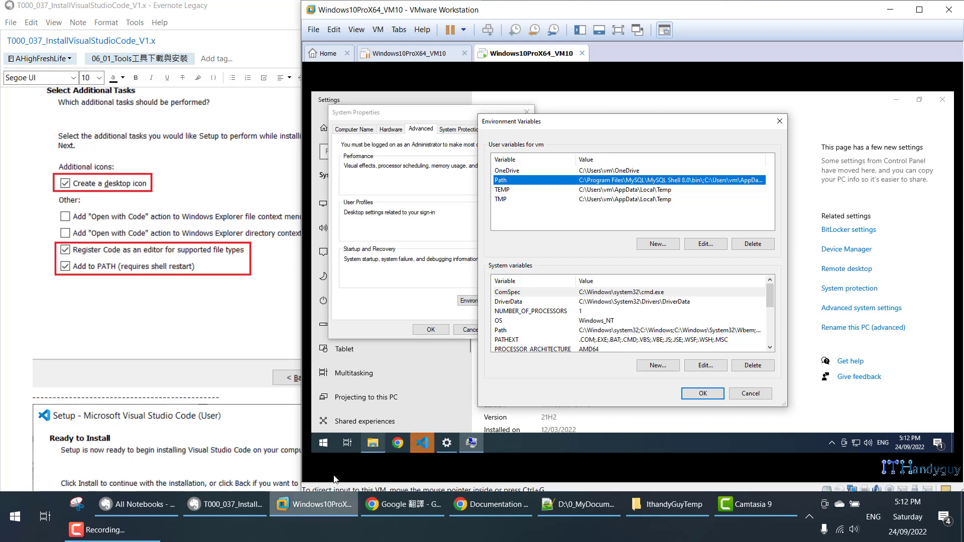
{"action": "left_click", "coordinate": [325, 444]}
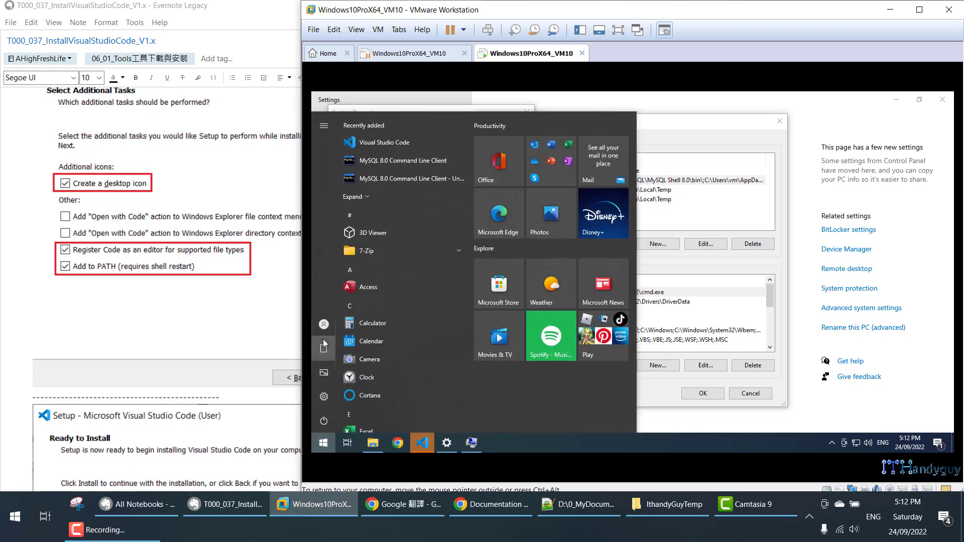
Lock and sign back into the VM, close the Start menu, and select the system Path variable.
{"action": "mouse_move", "coordinate": [323, 327]}
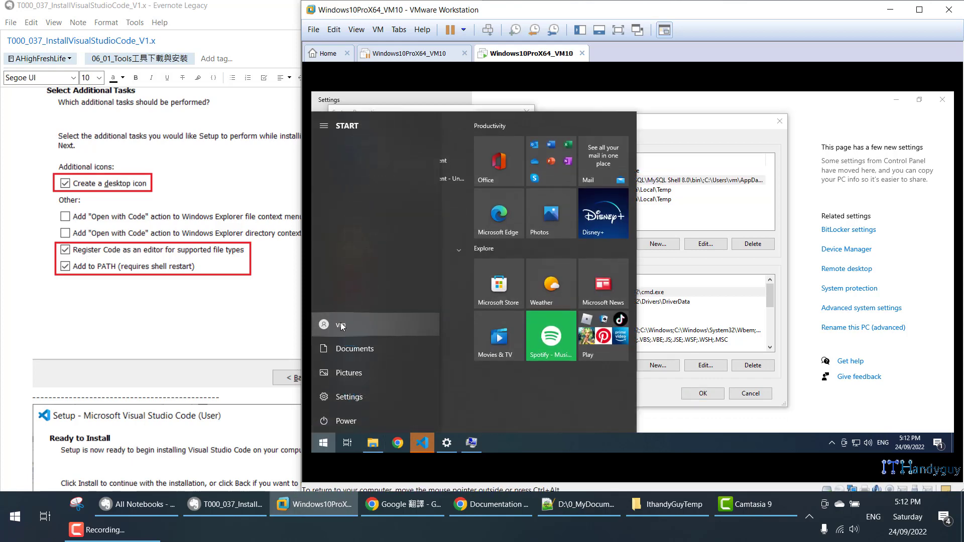
{"action": "left_click", "coordinate": [342, 322]}
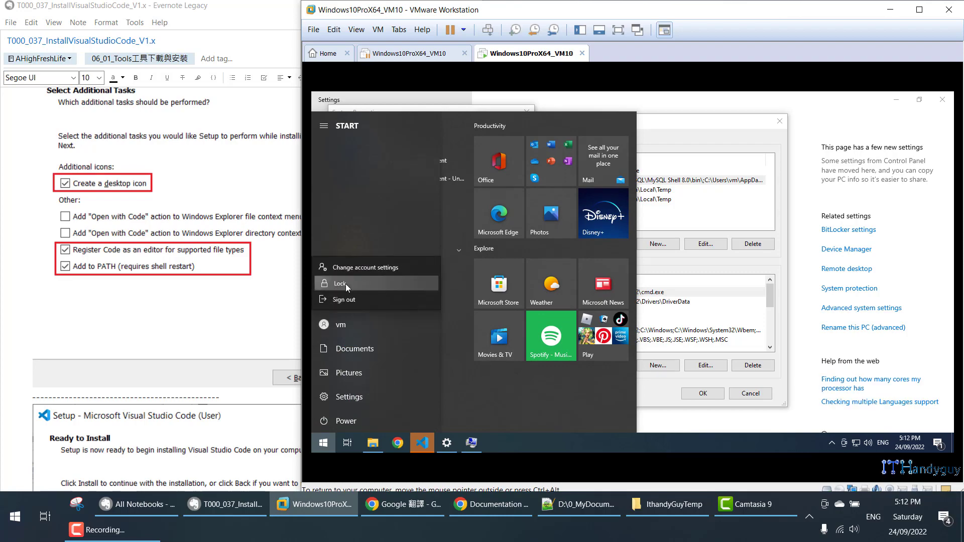
{"action": "left_click", "coordinate": [345, 284]}
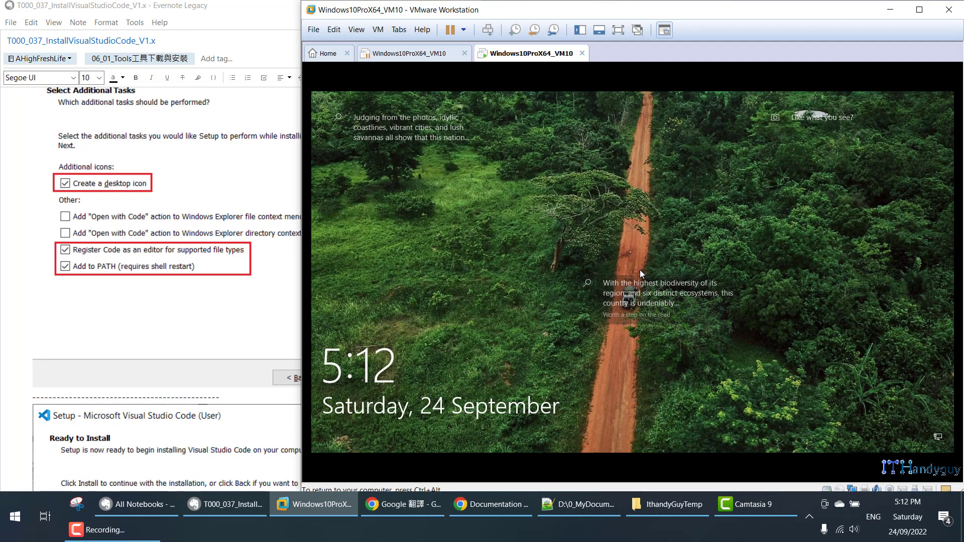
{"action": "left_click", "coordinate": [639, 250]}
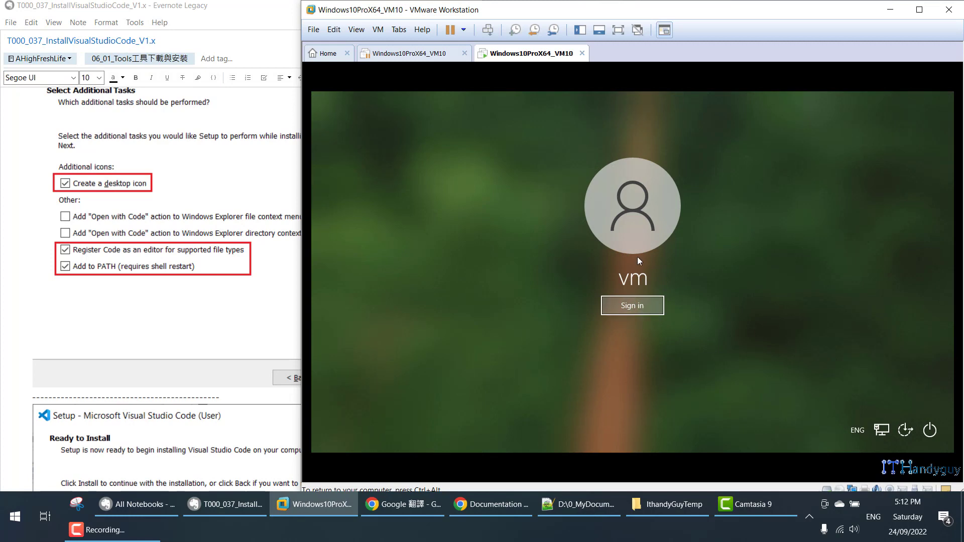
{"action": "left_click", "coordinate": [653, 308]}
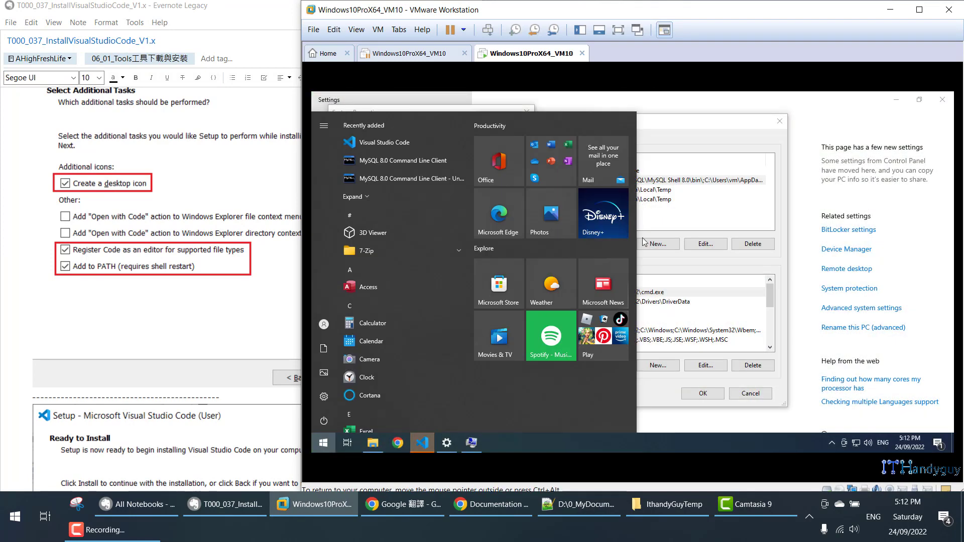
{"action": "left_click", "coordinate": [689, 136]}
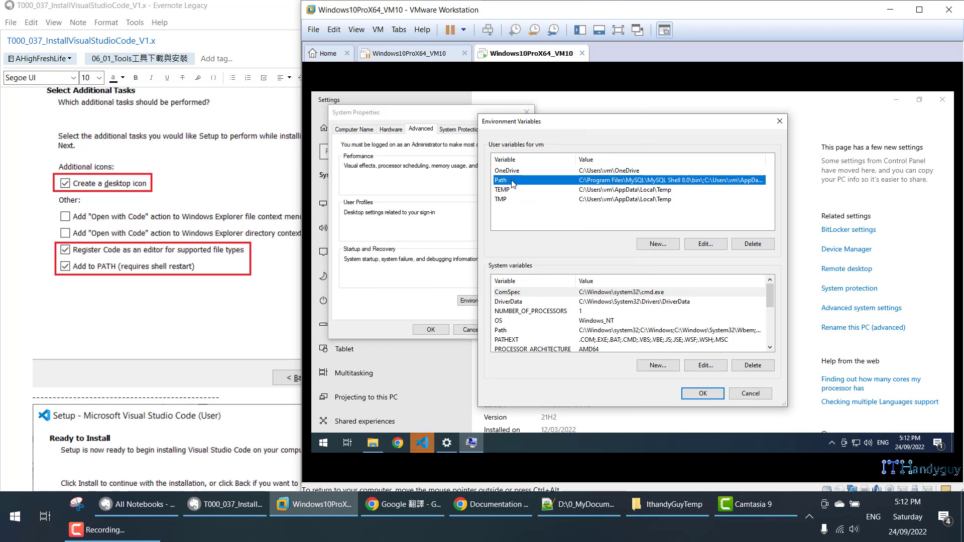
{"action": "left_click", "coordinate": [511, 331]}
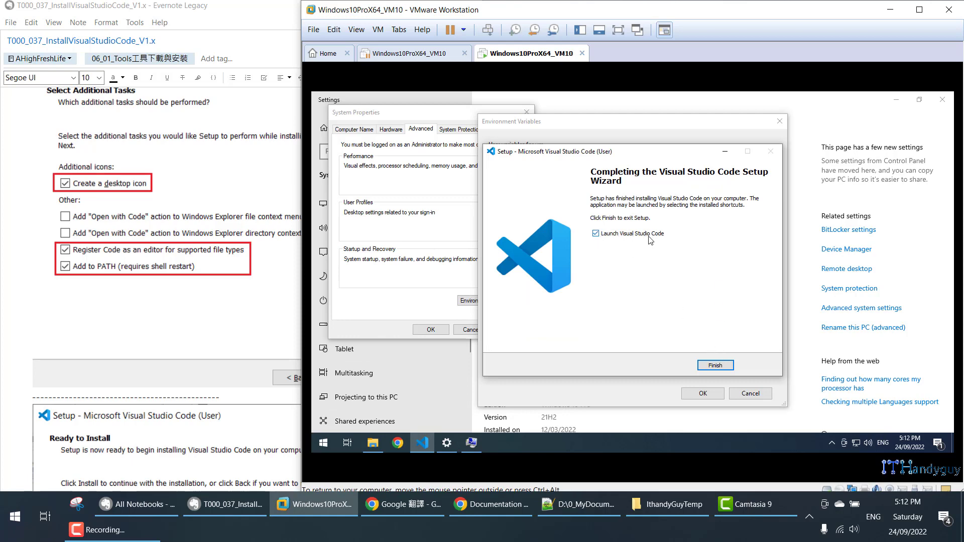
Finish the VS Code setup so it launches, and close the earlier Environment Variables and System Properties dialogs.
{"action": "left_click", "coordinate": [715, 366]}
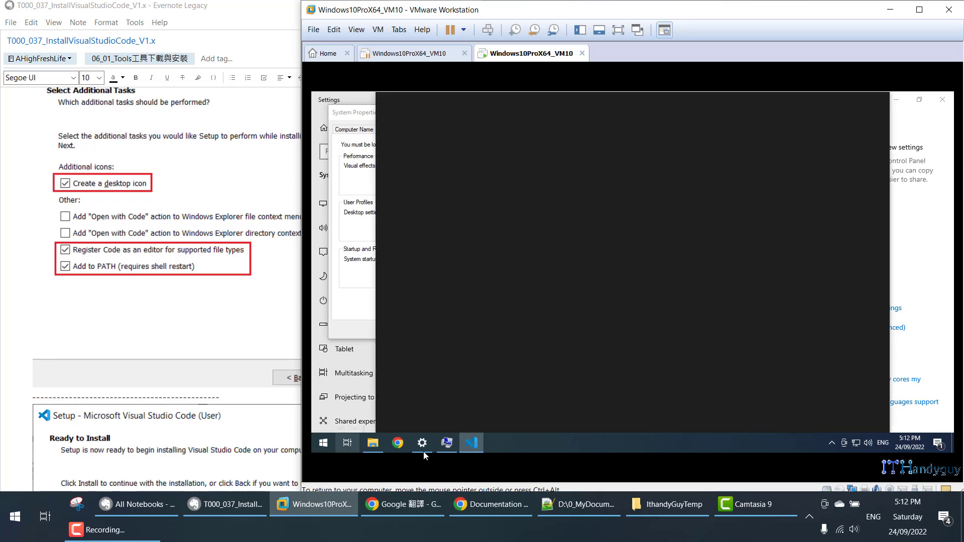
{"action": "left_click", "coordinate": [421, 443]}
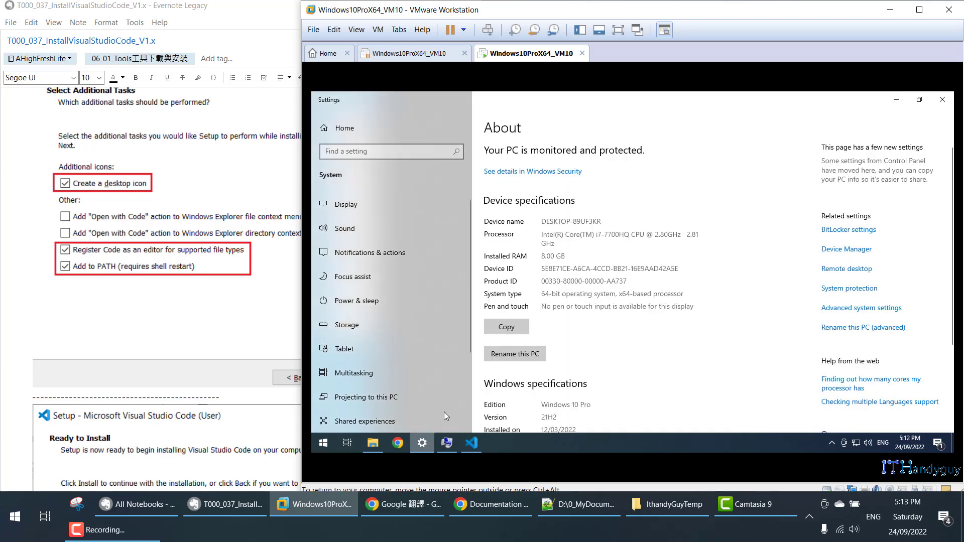
{"action": "left_click", "coordinate": [455, 445]}
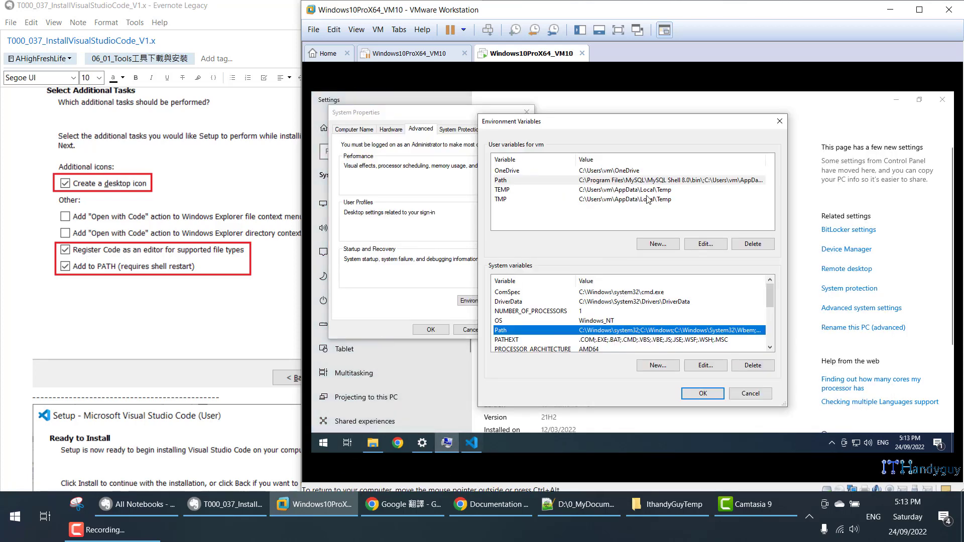
{"action": "left_click", "coordinate": [779, 121]}
{"action": "left_click", "coordinate": [526, 112]}
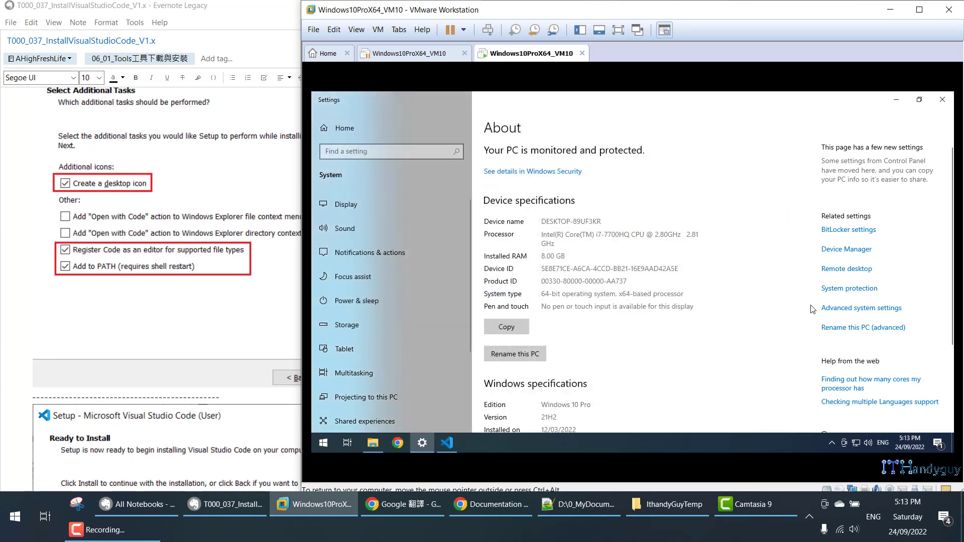
Reopen Environment Variables, open the system Path entries for editing, then bring Settings to the front.
{"action": "left_click", "coordinate": [837, 310]}
{"action": "left_click", "coordinate": [844, 310]}
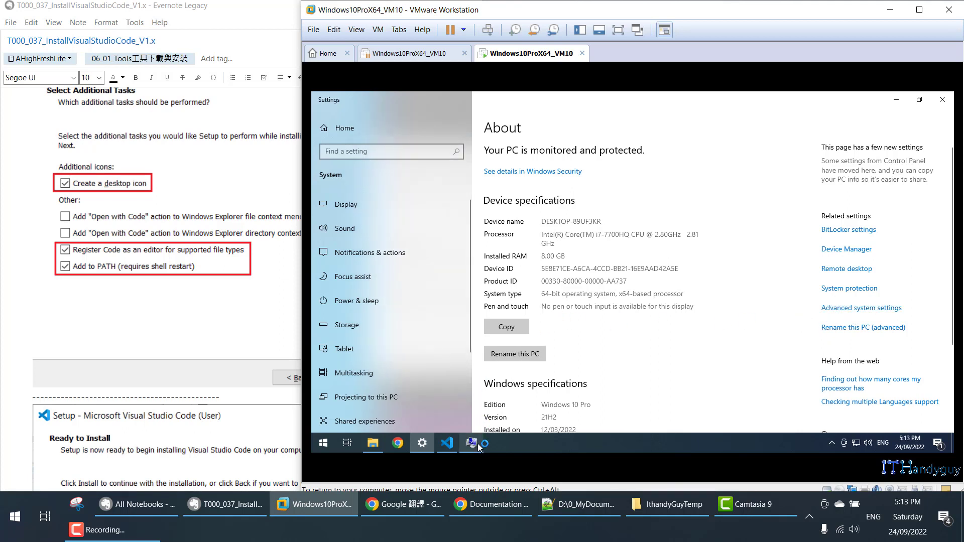
{"action": "left_click", "coordinate": [540, 343]}
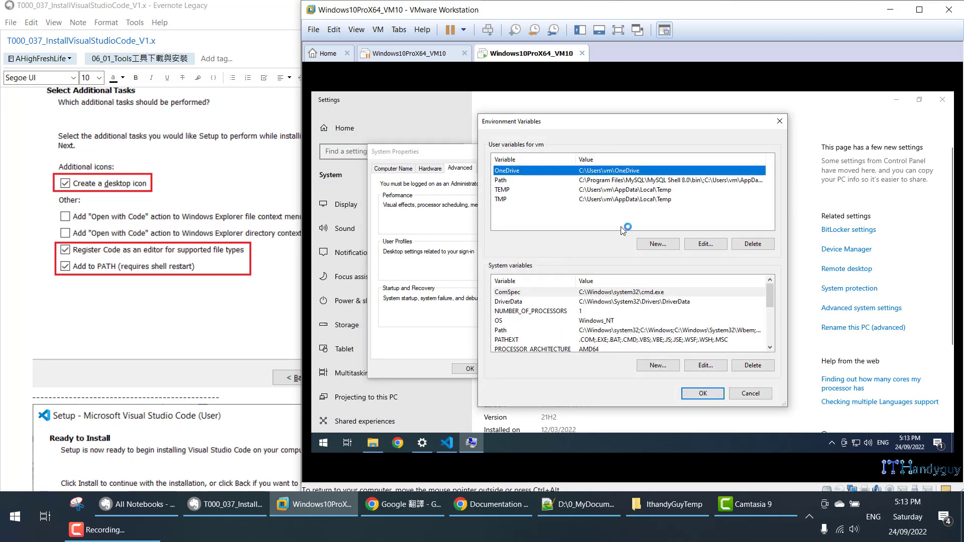
{"action": "left_click", "coordinate": [527, 330]}
{"action": "left_click", "coordinate": [713, 366]}
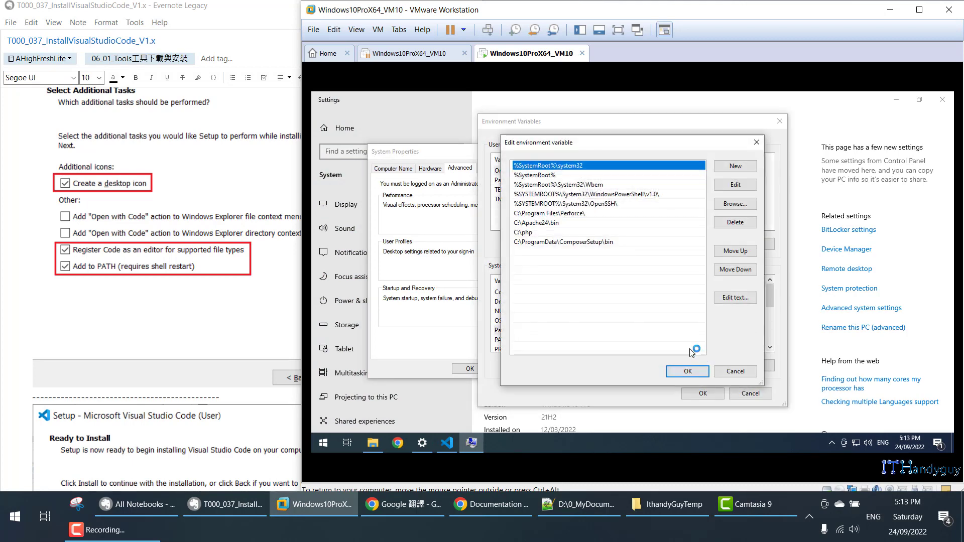
{"action": "left_click", "coordinate": [571, 232]}
{"action": "left_click", "coordinate": [568, 220]}
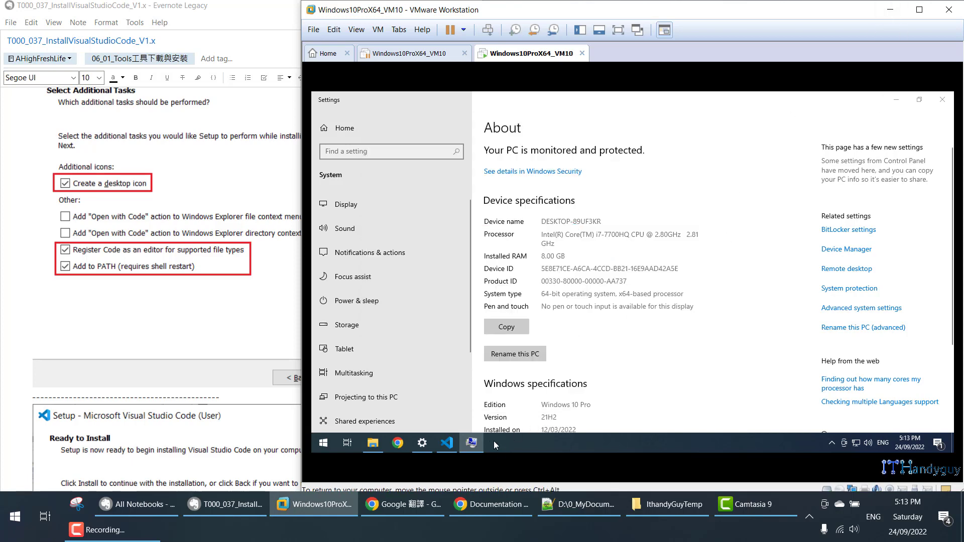
{"action": "left_click", "coordinate": [846, 106]}
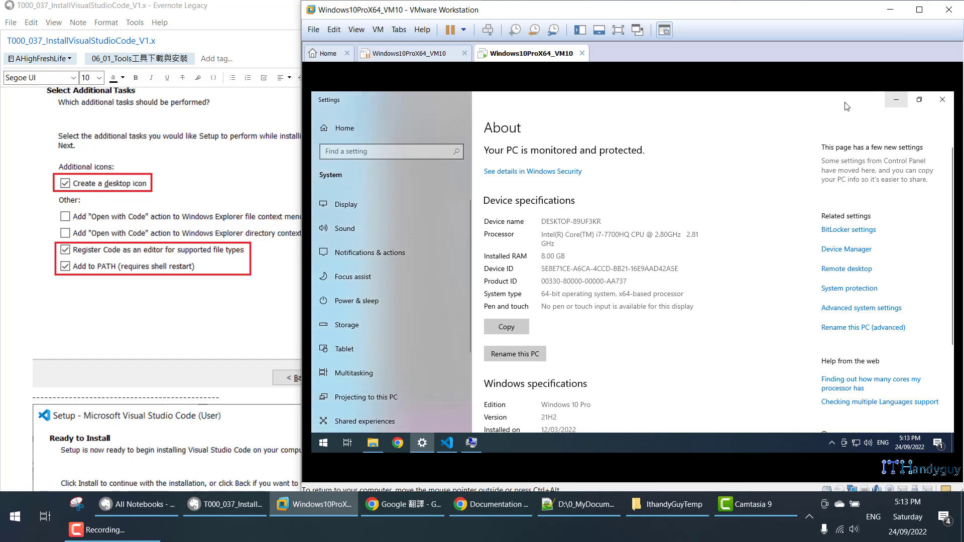
Minimize the Settings, VS Code and File Explorer windows and close the system Path editor unchanged.
{"action": "left_click", "coordinate": [896, 99]}
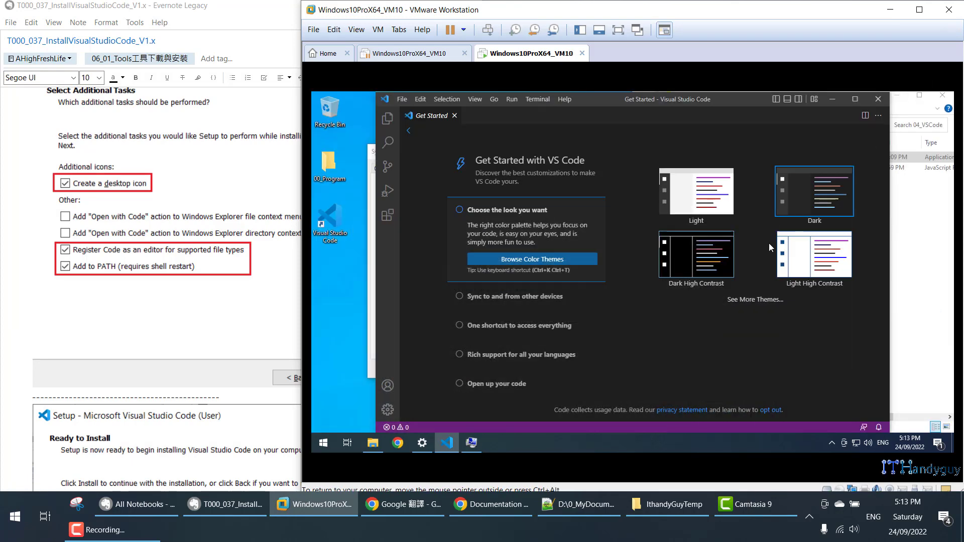
{"action": "left_click", "coordinate": [835, 99]}
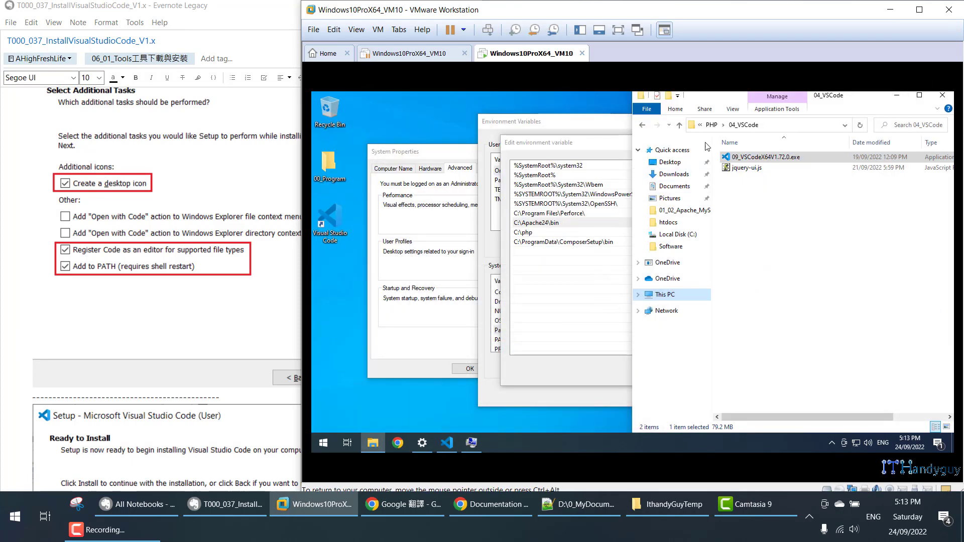
{"action": "left_click", "coordinate": [896, 95]}
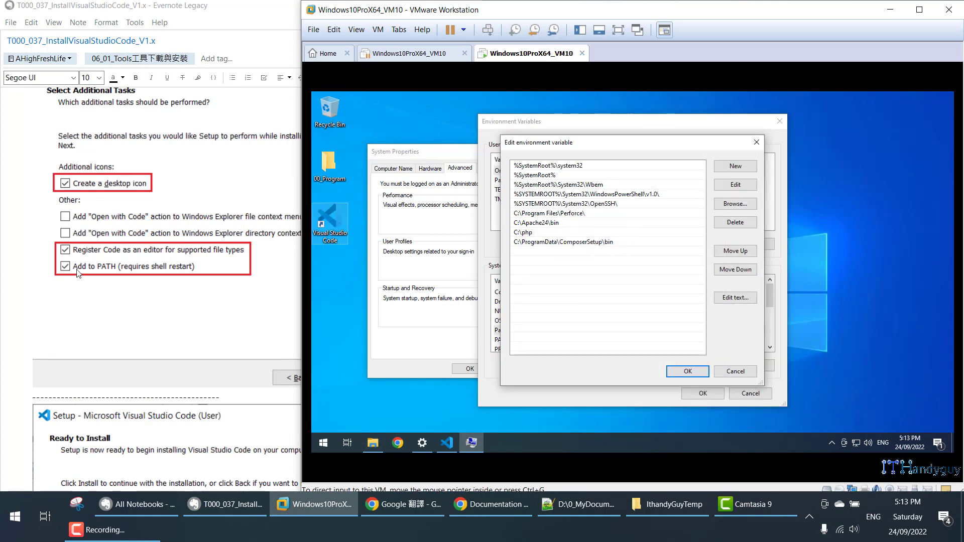
{"action": "left_click", "coordinate": [756, 143]}
Edit the user Path and confirm the Microsoft VS Code\bin entry is listed.
{"action": "left_click", "coordinate": [515, 190]}
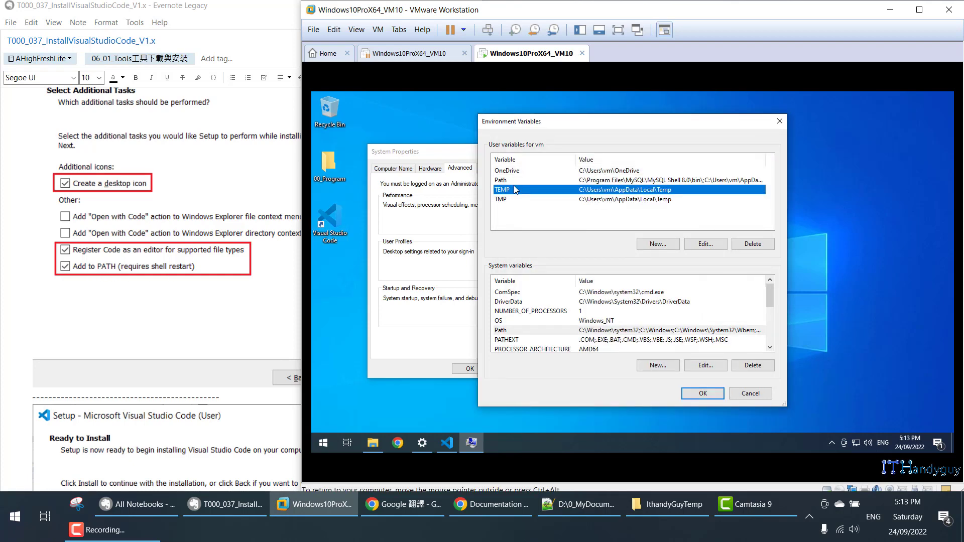
{"action": "left_click", "coordinate": [515, 181]}
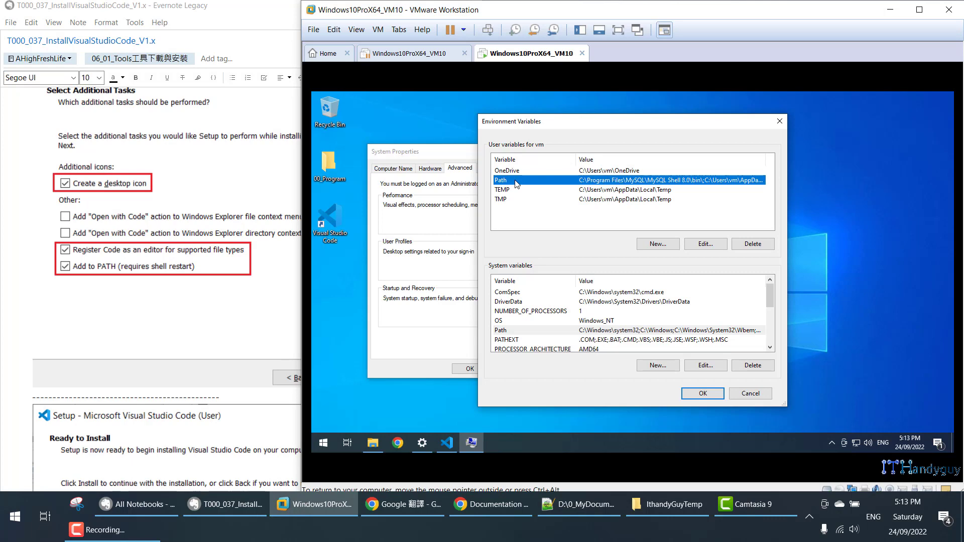
{"action": "left_click", "coordinate": [705, 243]}
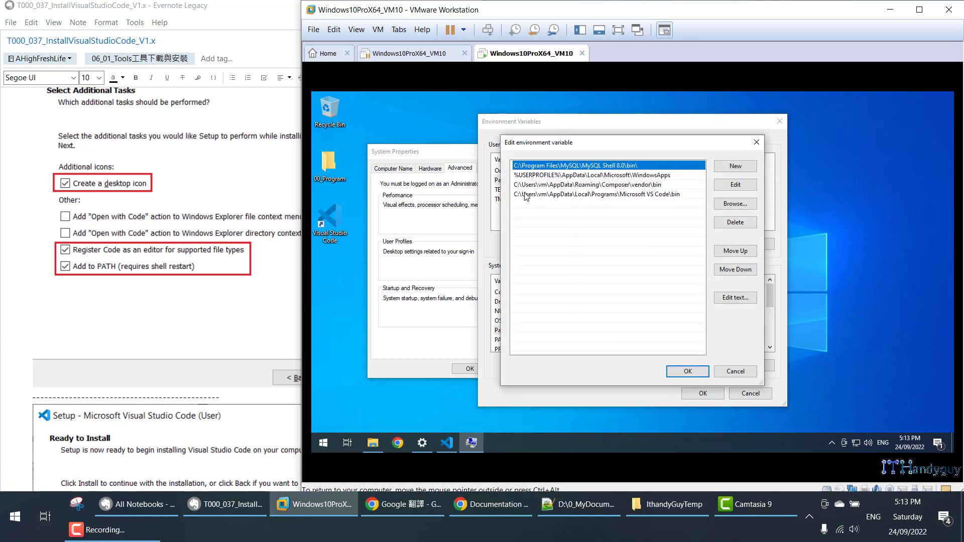
{"action": "left_click", "coordinate": [676, 195]}
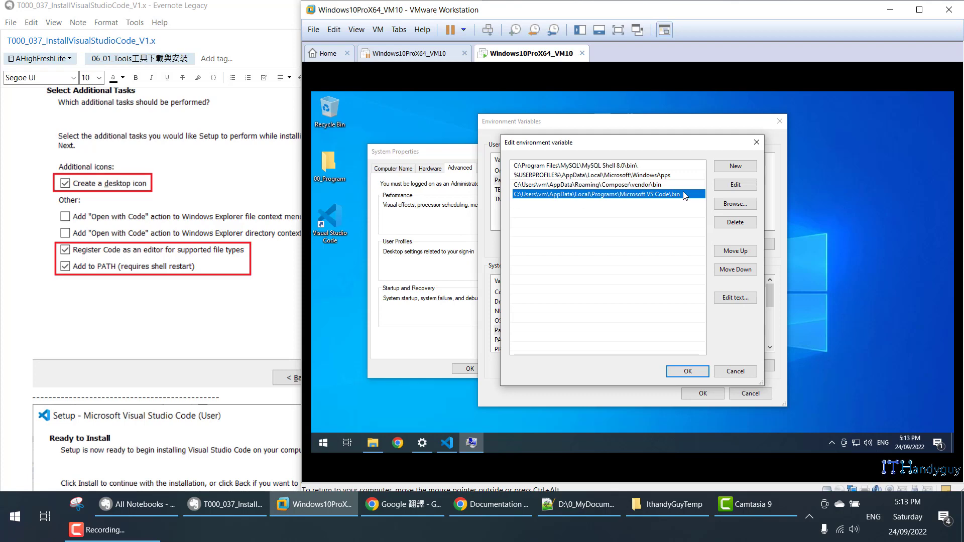
Close the Path editor, Environment Variables and System Properties dialogs, and show VS Code's Get Started page.
{"action": "left_click", "coordinate": [757, 142]}
{"action": "left_click", "coordinate": [779, 121]}
{"action": "left_click", "coordinate": [565, 151]}
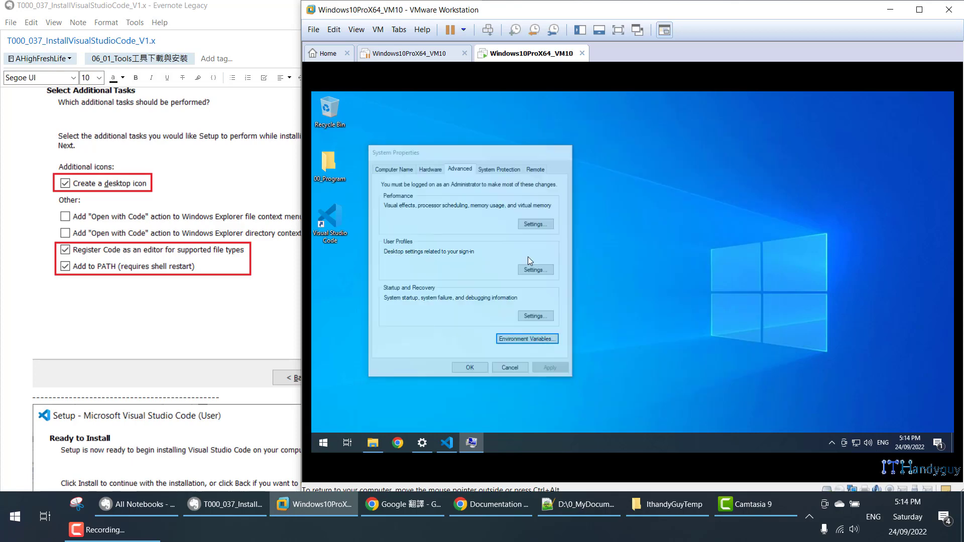
{"action": "left_click", "coordinate": [447, 442]}
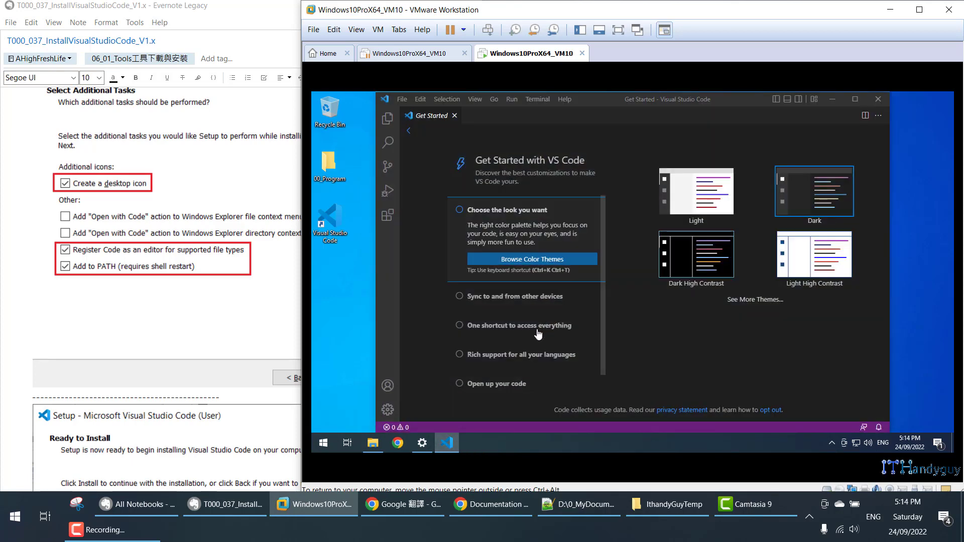